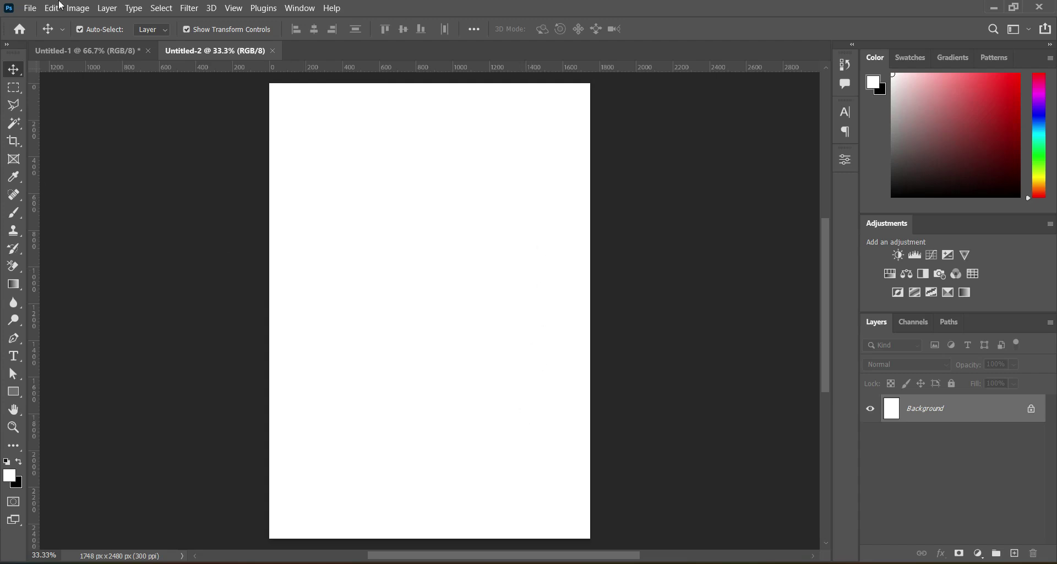
# Step: Place the blurred image 23 from the Happy Valentine day folder as a full-page background
pyautogui.press('super+e')
pyautogui.click(341, 227)
pyautogui.moveTo(339, 224); pyautogui.dragTo(436, 352)
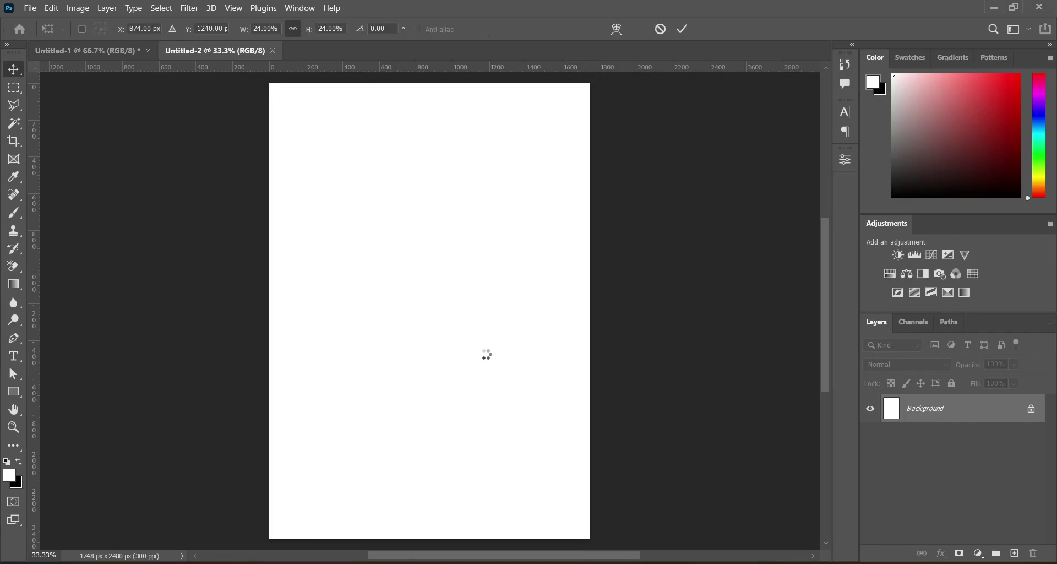
pyautogui.click(682, 30)
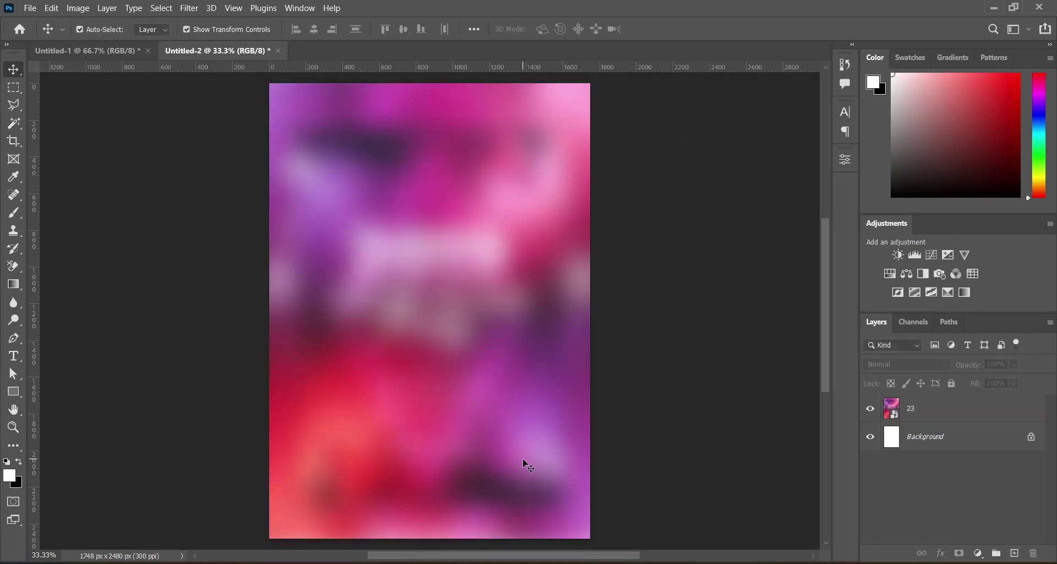
# Step: Place the red satin image download (2) from the Happy Valentine day folder over the background
pyautogui.hotkey('alt', 'Tab')
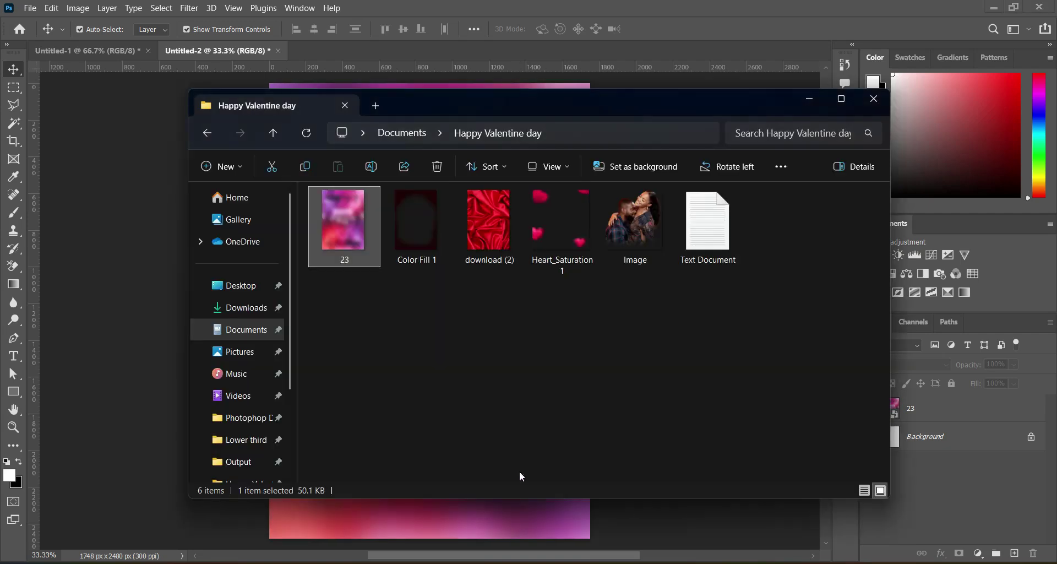
pyautogui.click(523, 405)
pyautogui.moveTo(501, 238); pyautogui.dragTo(148, 318)
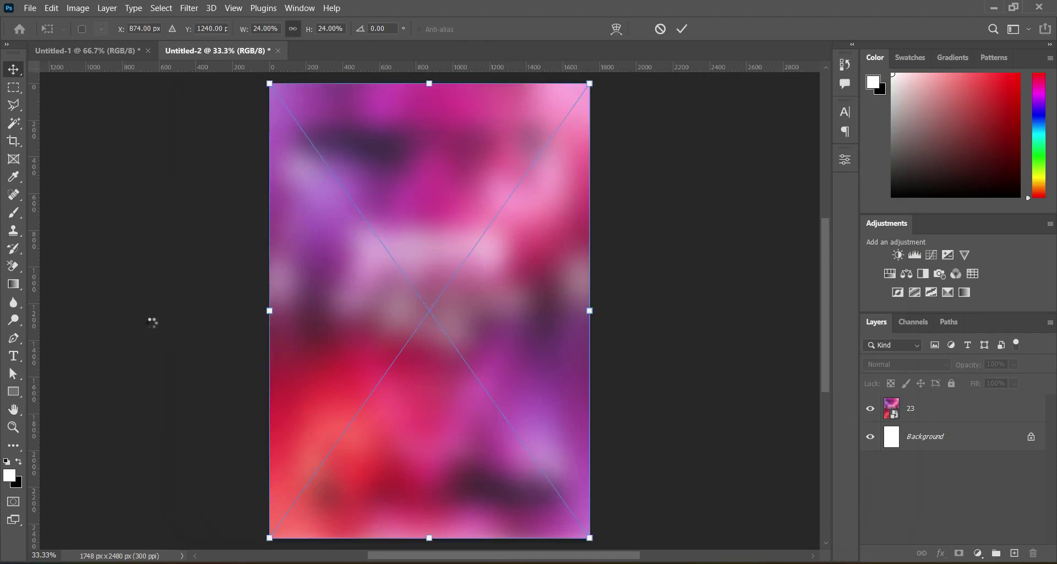
pyautogui.click(682, 29)
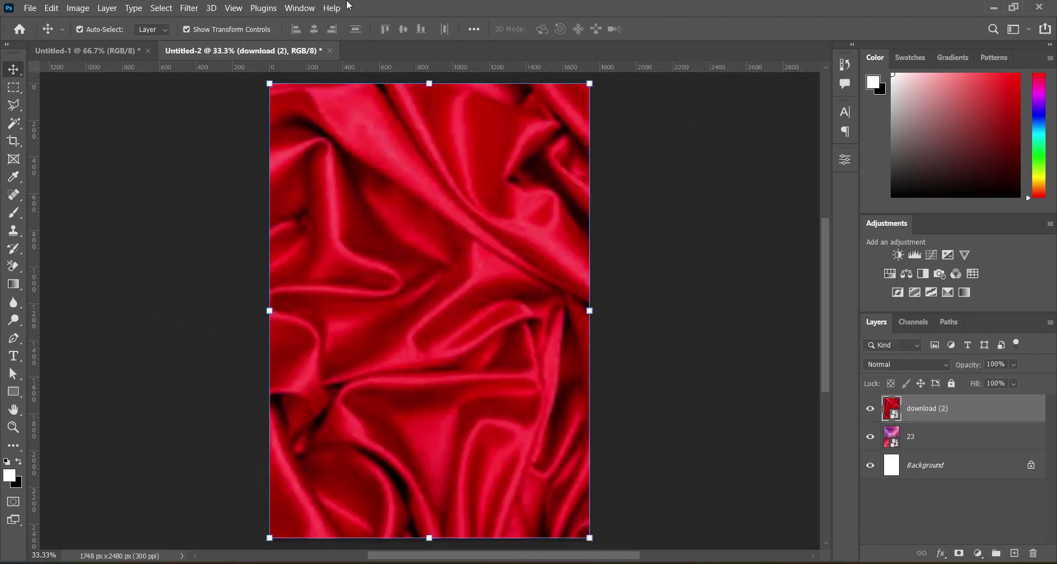
# Step: Apply a Gaussian Blur with a 5.6-pixel radius to the red satin layer and collapse its smart filter list
pyautogui.click(193, 8)
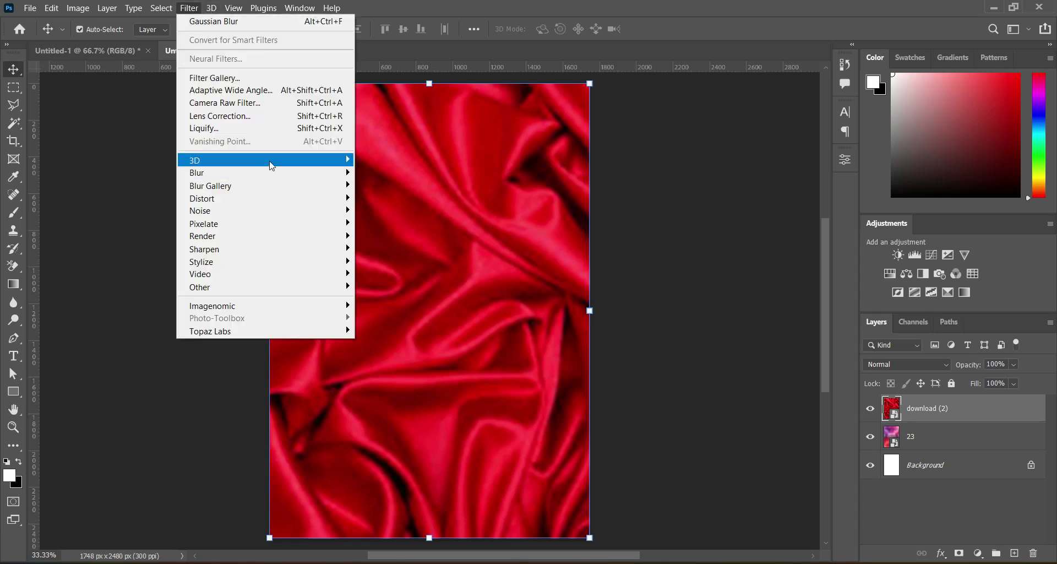
pyautogui.moveTo(280, 177)
pyautogui.click(388, 224)
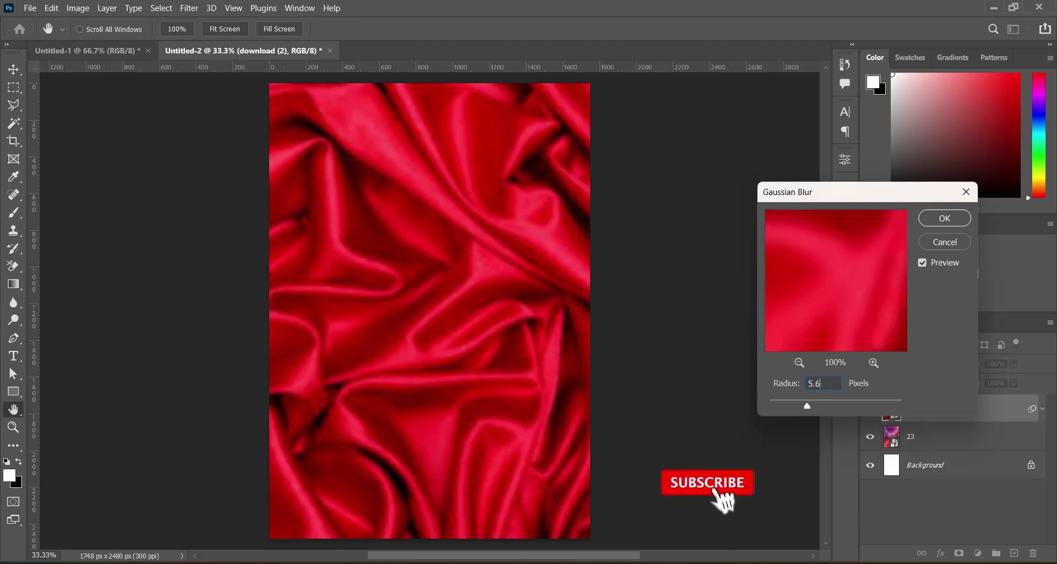
pyautogui.press('Return')
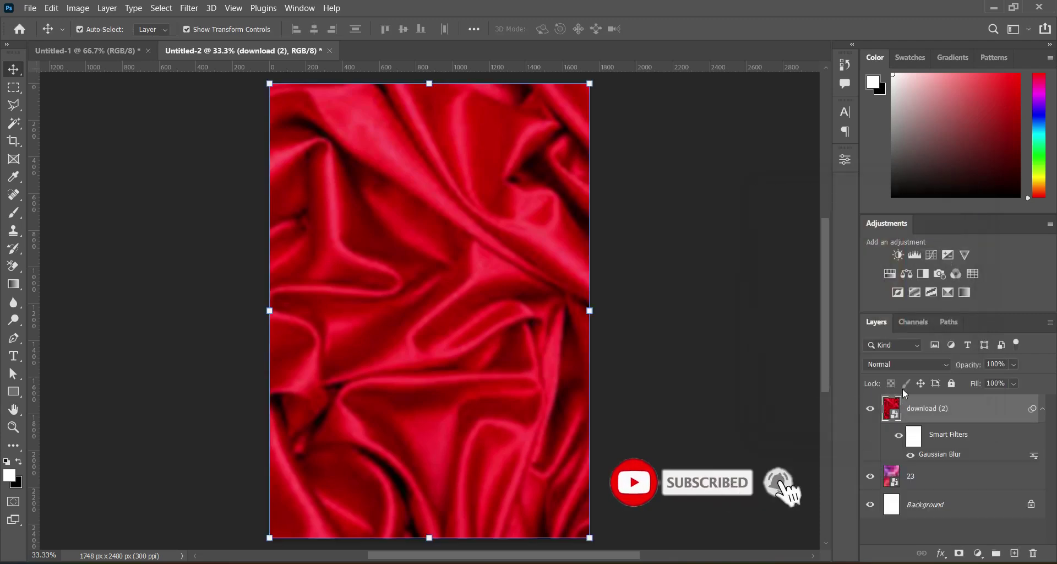
pyautogui.click(1042, 411)
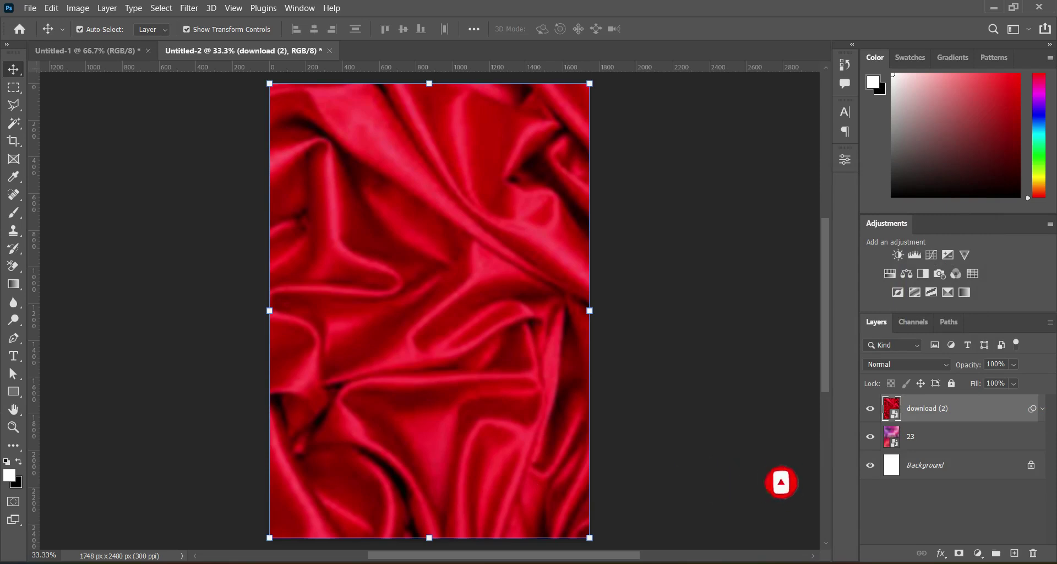
# Step: Place the Color Fill 1 vignette image from the Happy Valentine day folder over the red satin
pyautogui.hotkey('alt', 'Tab')
pyautogui.moveTo(406, 236); pyautogui.dragTo(413, 295)
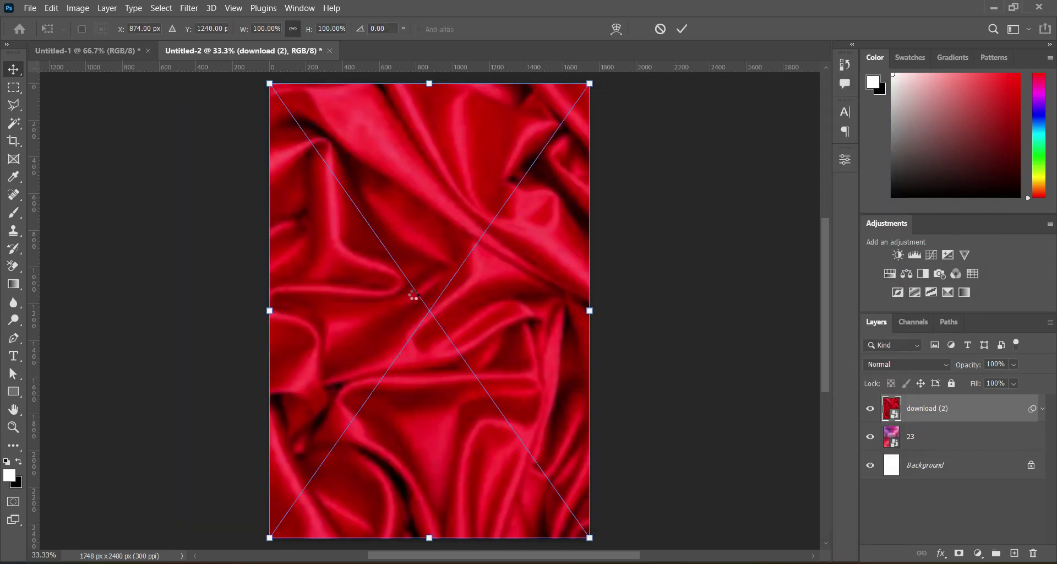
pyautogui.click(682, 30)
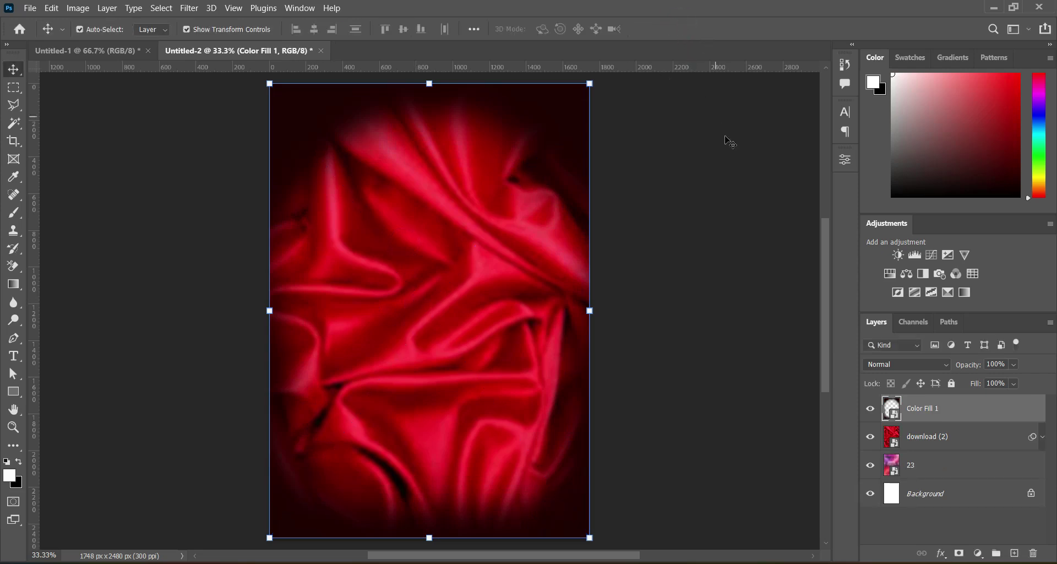
# Step: Place the Heart_Saturation 1 image and move it up until it meets the page's upper edge
pyautogui.click(499, 561)
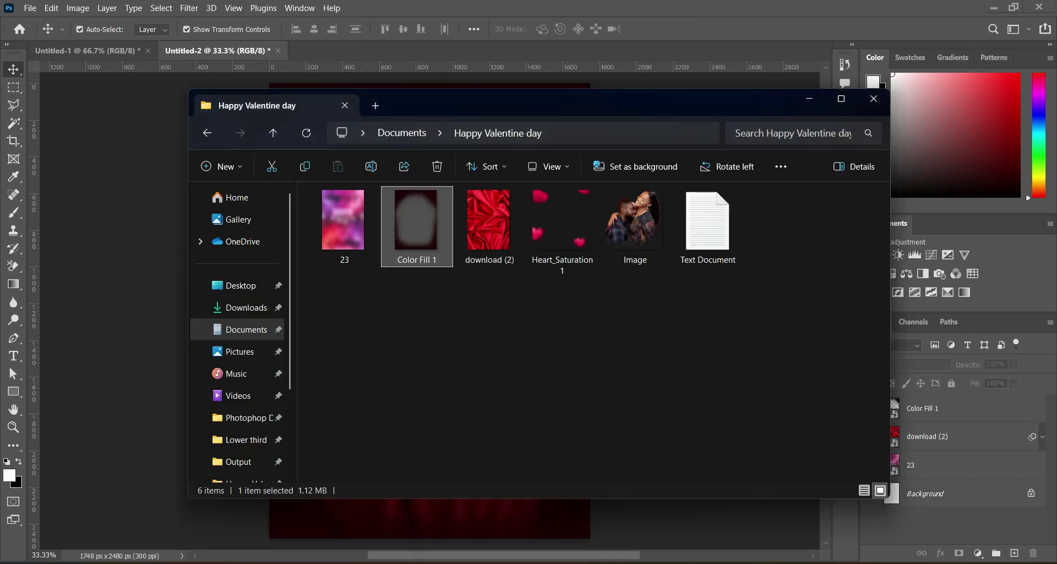
pyautogui.moveTo(572, 244); pyautogui.dragTo(443, 283)
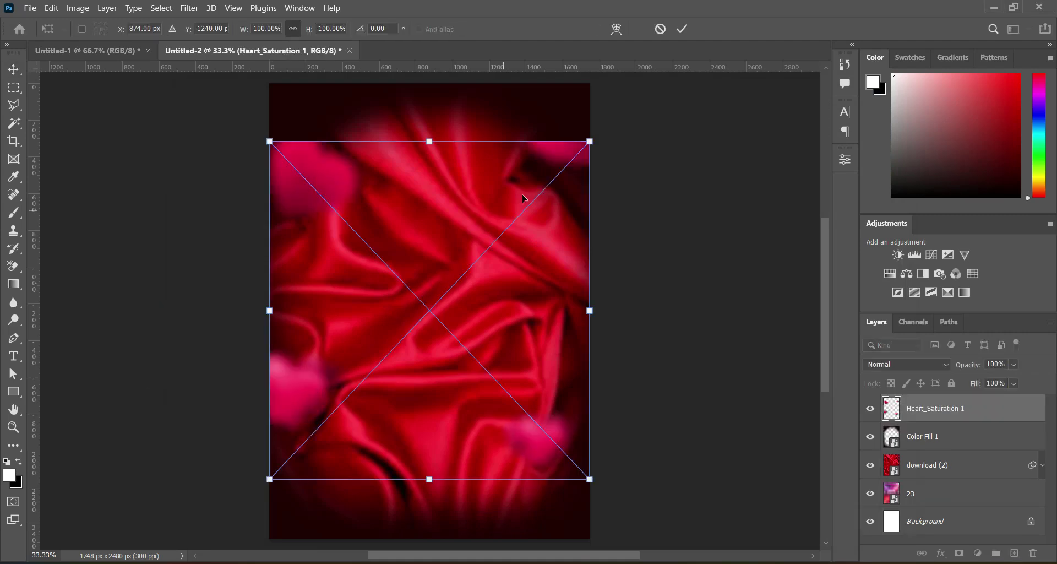
pyautogui.moveTo(437, 199); pyautogui.dragTo(438, 134)
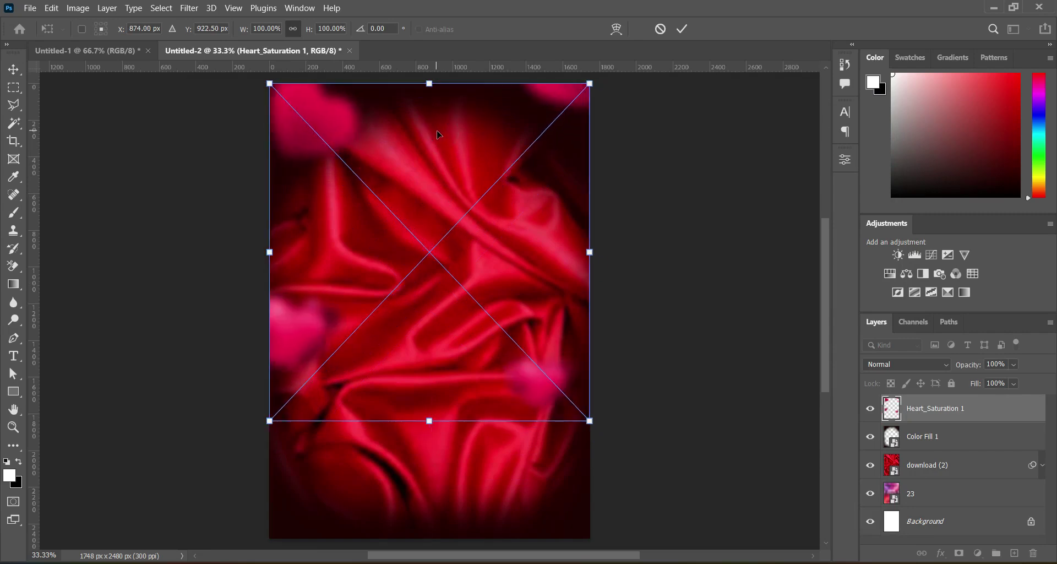
pyautogui.click(683, 29)
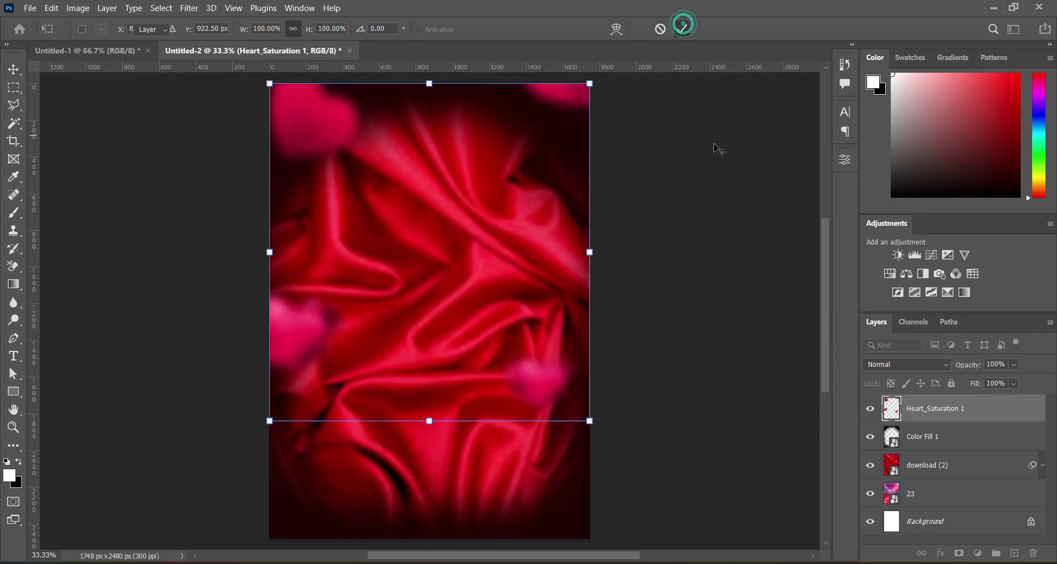
pyautogui.click(723, 170)
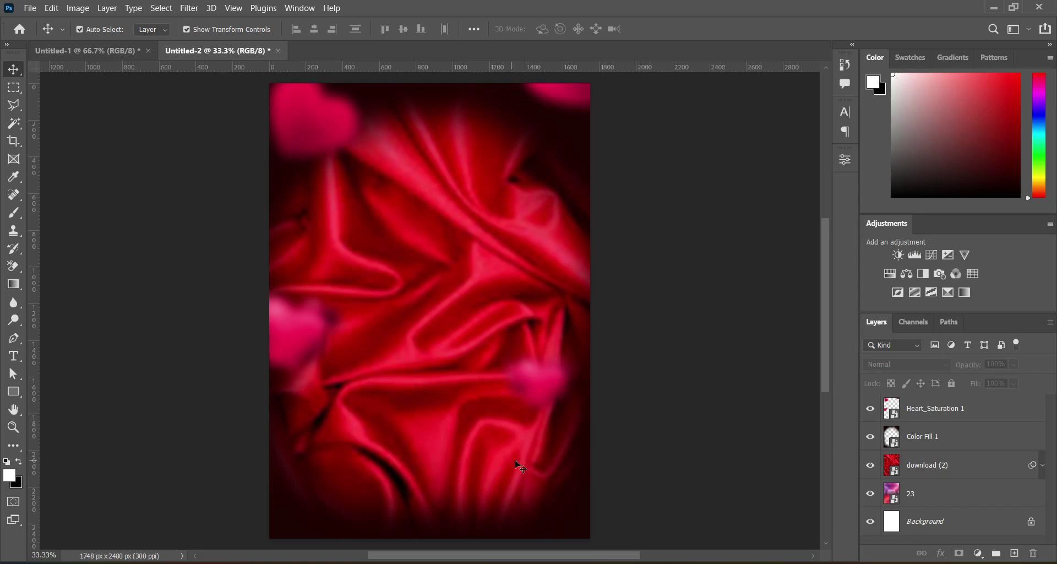
# Step: Place the couple photo named Image from the Happy Valentine day folder at the centre of the page
pyautogui.click(506, 562)
pyautogui.moveTo(629, 208); pyautogui.dragTo(157, 319)
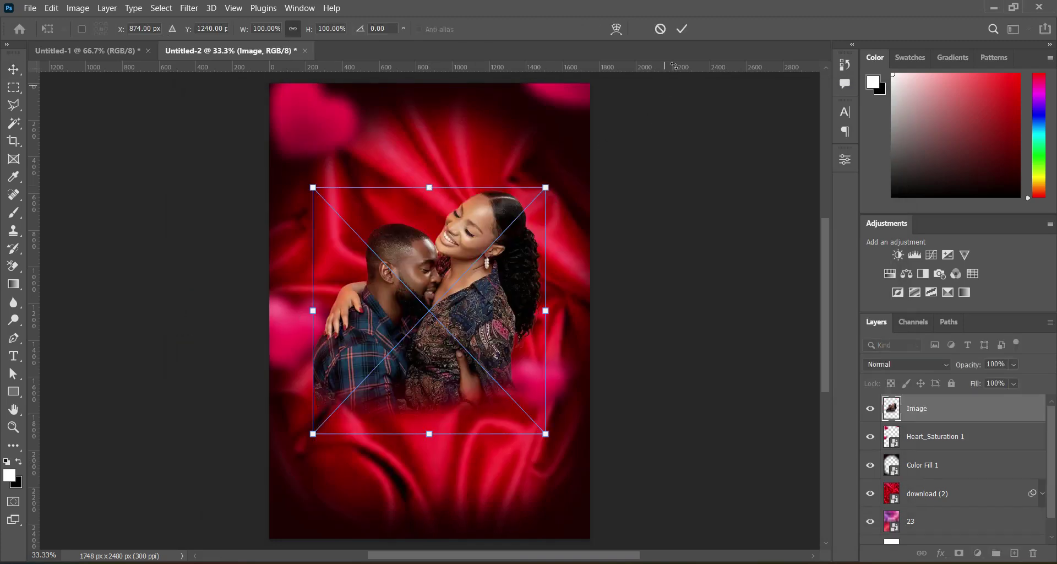
pyautogui.click(681, 30)
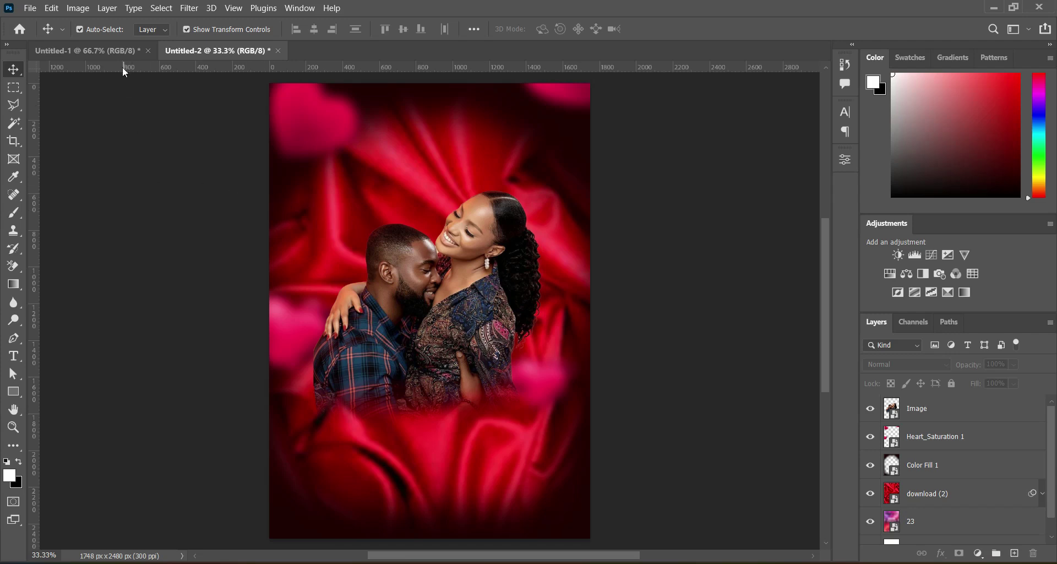
# Step: Copy the Happy Valentine's Day text from Untitled-1 into Untitled-2 above the couple and enlarge it to about 85%
pyautogui.click(117, 50)
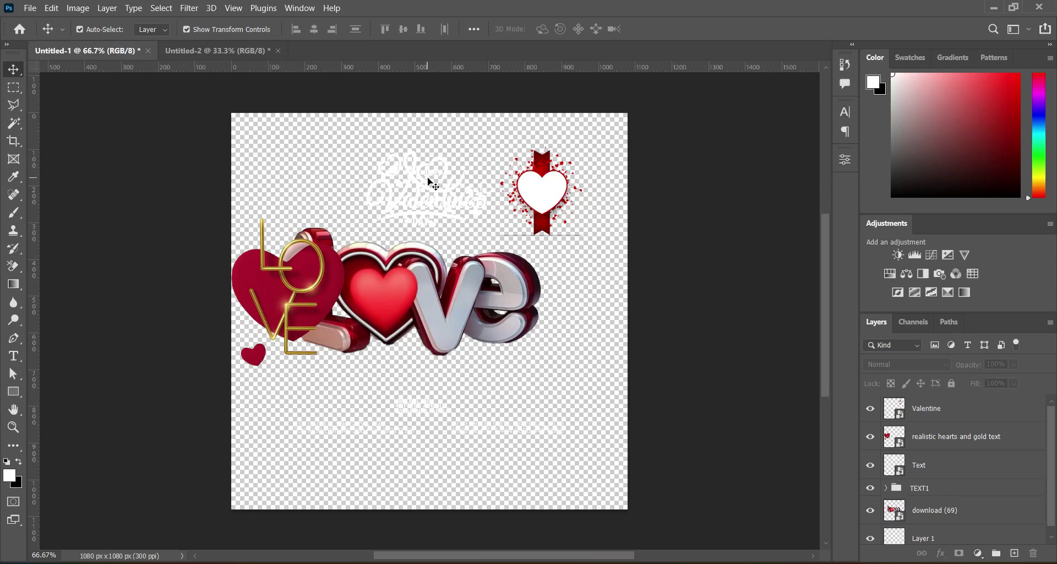
pyautogui.moveTo(439, 201); pyautogui.dragTo(438, 154)
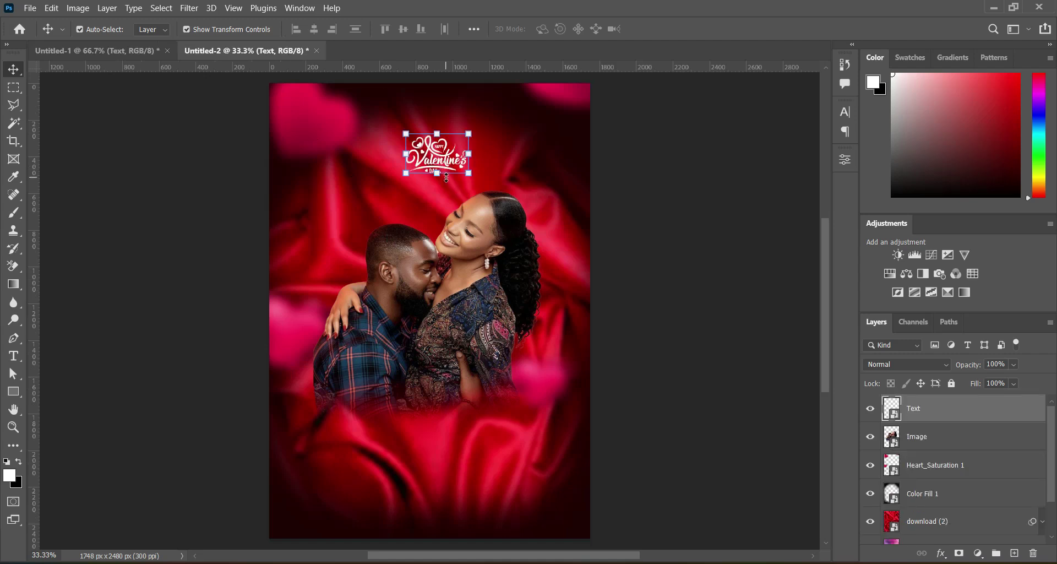
pyautogui.hotkey('ctrl', 't')
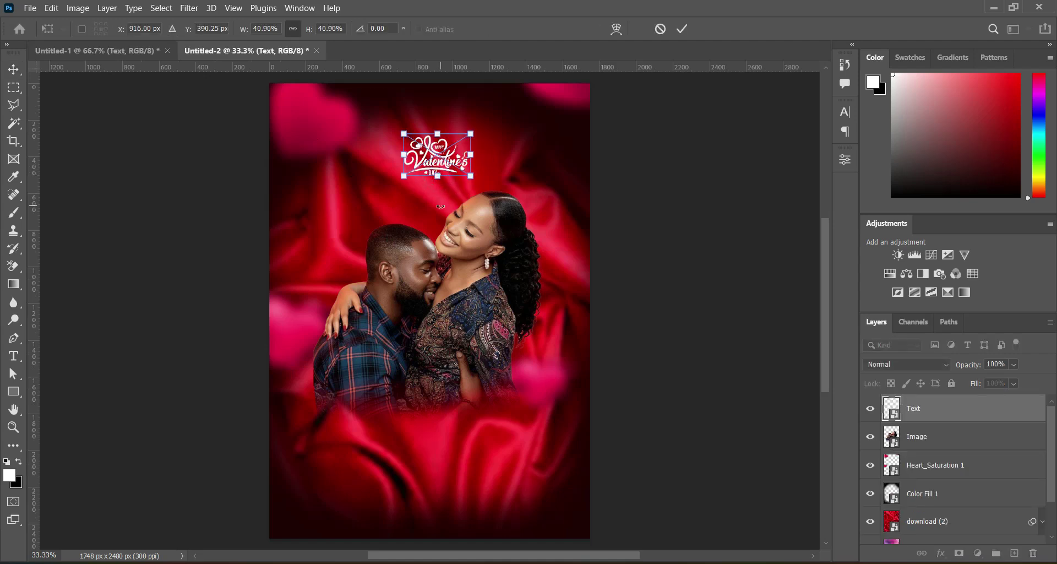
pyautogui.moveTo(438, 177); pyautogui.dragTo(437, 197)
pyautogui.moveTo(437, 125); pyautogui.dragTo(439, 112)
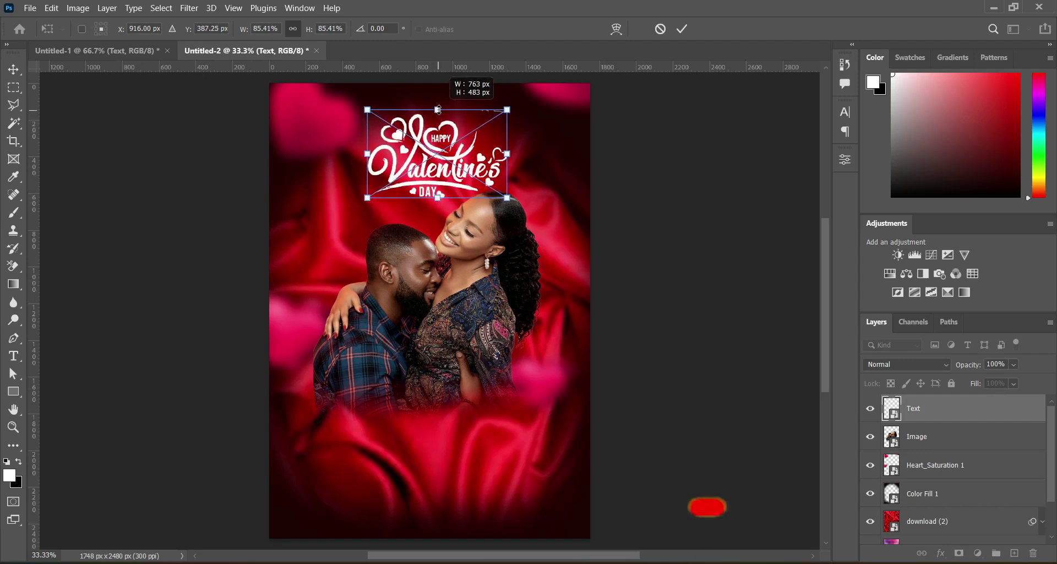
pyautogui.click(682, 29)
# Step: Enlarge the Happy Valentine's Day text to about 93% and position it just above the couple's heads
pyautogui.moveTo(825, 302)
pyautogui.mouseDown()
pyautogui.moveTo(826, 312)
pyautogui.moveTo(824, 304)
pyautogui.mouseUp()
pyautogui.click(546, 222)
pyautogui.moveTo(426, 179); pyautogui.dragTo(440, 197)
pyautogui.hotkey('ctrl', 't')
pyautogui.click(682, 28)
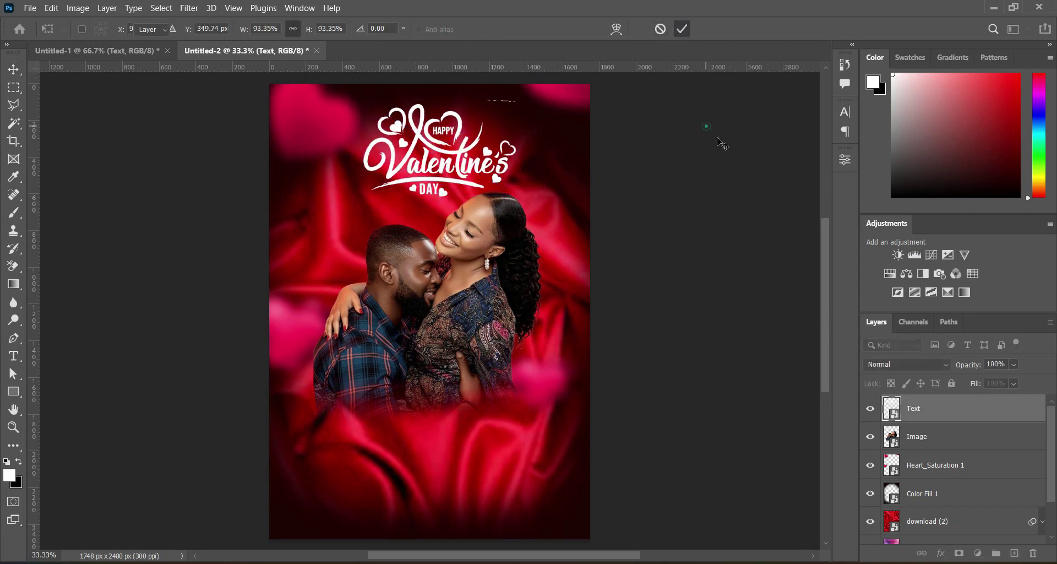
pyautogui.click(706, 126)
# Step: Copy the white heart with red ribbon from Untitled-1 into the flyer's upper-right corner and scale it to about 104%
pyautogui.moveTo(825, 236); pyautogui.dragTo(828, 247)
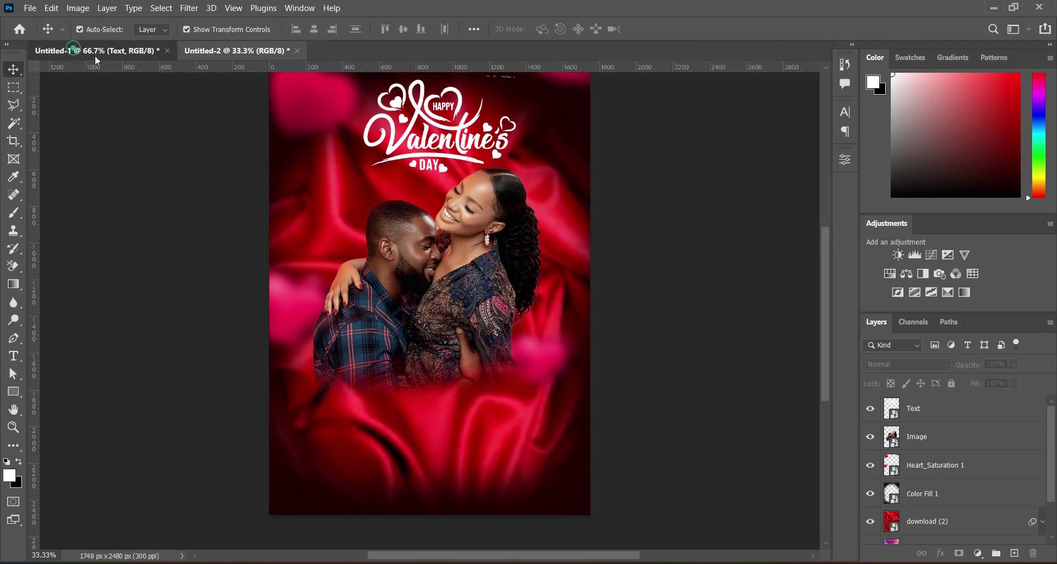
pyautogui.click(73, 50)
pyautogui.click(662, 298)
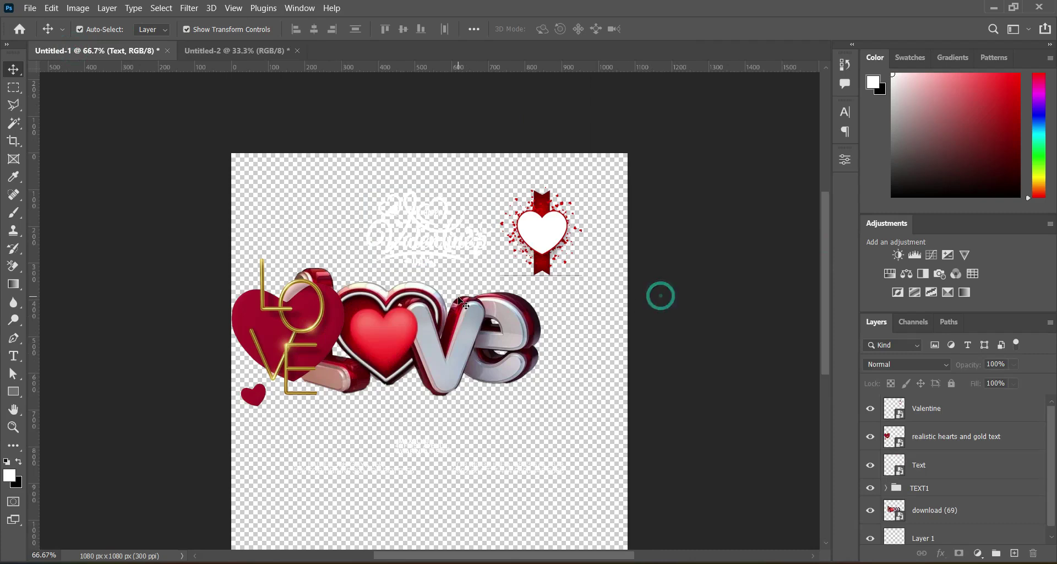
pyautogui.moveTo(551, 243); pyautogui.dragTo(324, 91)
pyautogui.moveTo(529, 118); pyautogui.dragTo(559, 108)
pyautogui.moveTo(515, 165); pyautogui.dragTo(513, 167)
pyautogui.click(682, 28)
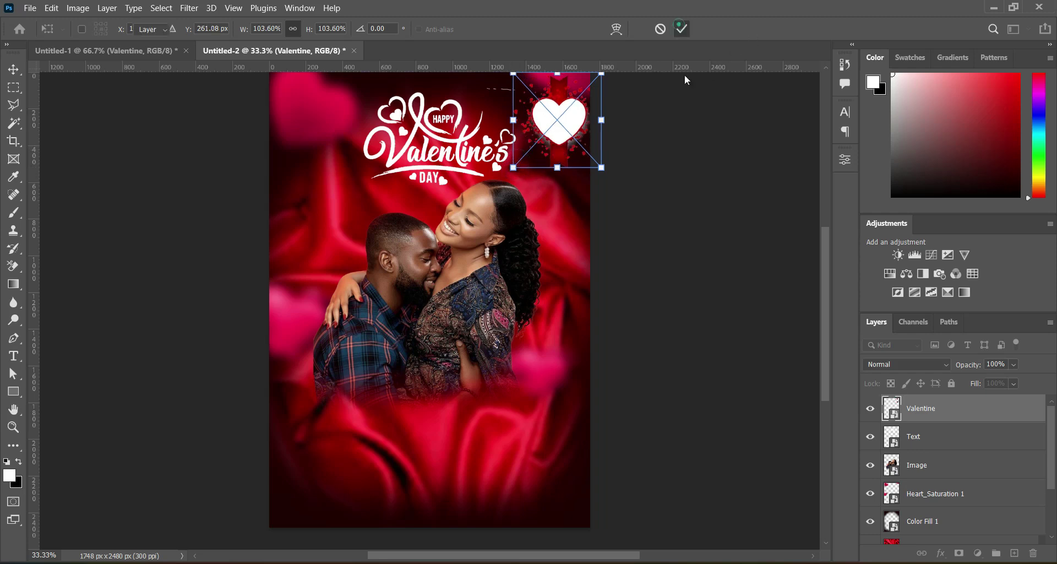
pyautogui.click(687, 121)
# Step: Move the ribboned heart slightly up and nudge it left to fit inside the page's upper-right corner
pyautogui.moveTo(550, 116); pyautogui.dragTo(549, 109)
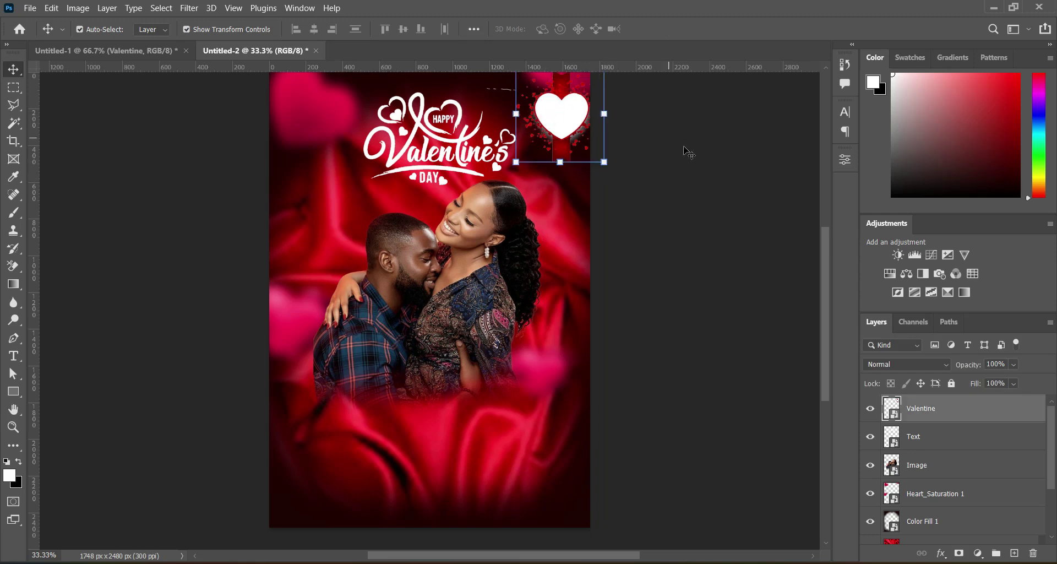
pyautogui.hotkey('shift', 'Left')
pyautogui.hotkey('shift', 'Left')
pyautogui.hotkey('shift', 'Left')
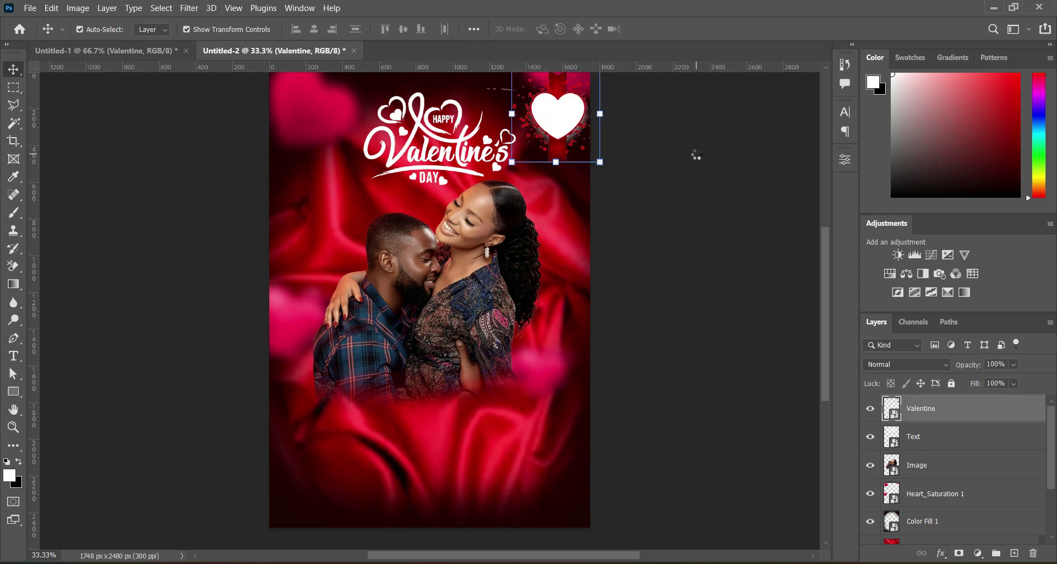
pyautogui.hotkey('shift', 'Left')
pyautogui.hotkey('shift', 'Left')
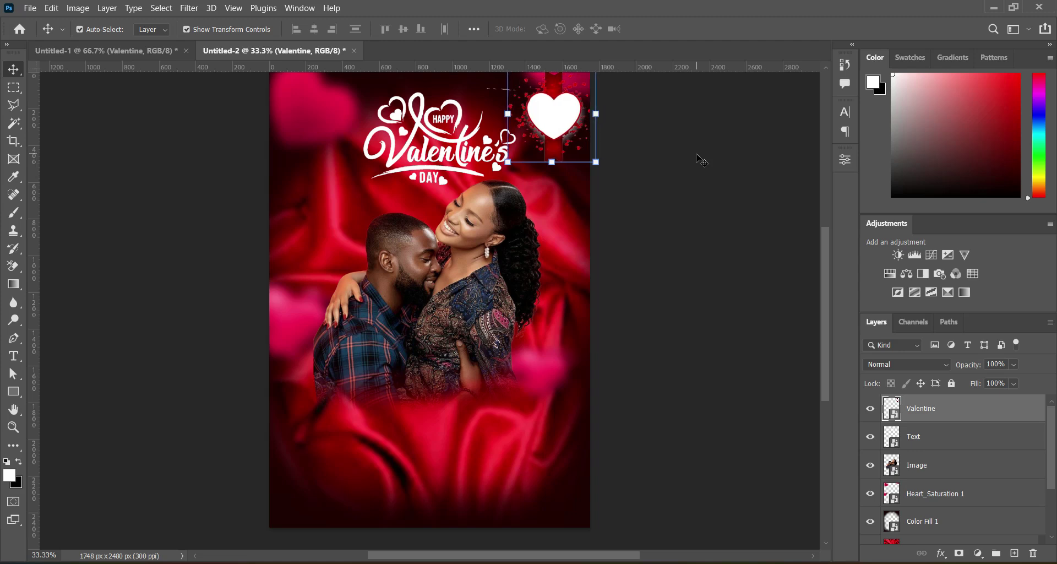
pyautogui.hotkey('shift', 'Right')
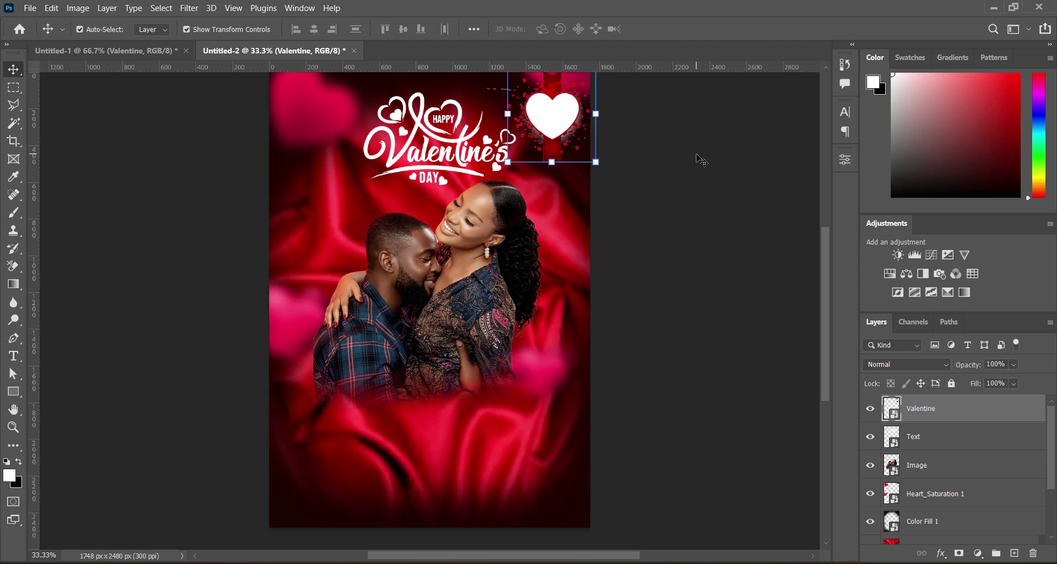
pyautogui.click(696, 156)
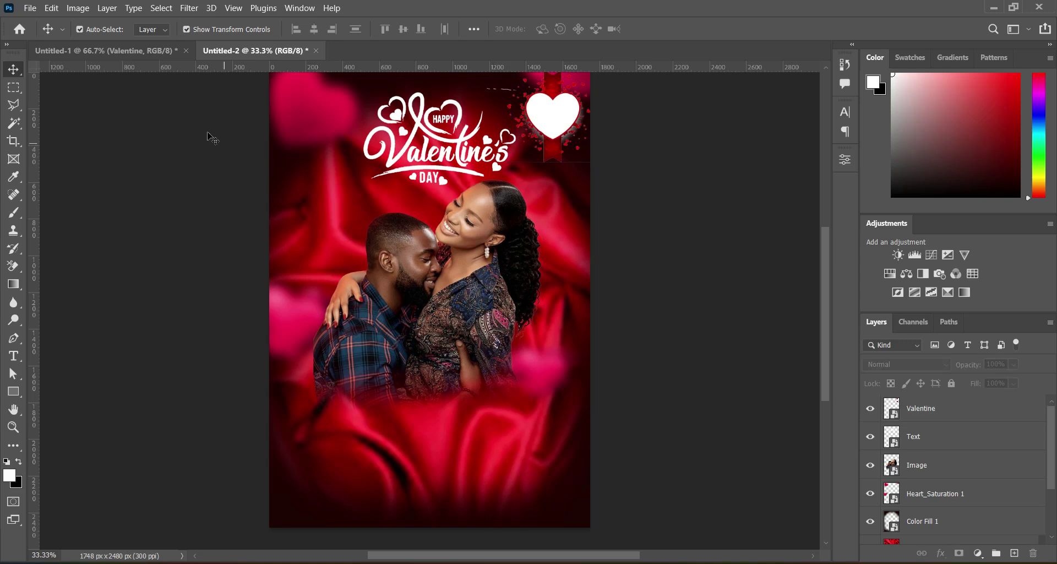
# Step: Copy the gold LOVE text with hearts from Untitled-1 into Untitled-2, left of the Valentine's text
pyautogui.click(129, 50)
pyautogui.click(141, 206)
pyautogui.moveTo(290, 318); pyautogui.dragTo(326, 52)
pyautogui.moveTo(323, 174); pyautogui.dragTo(326, 176)
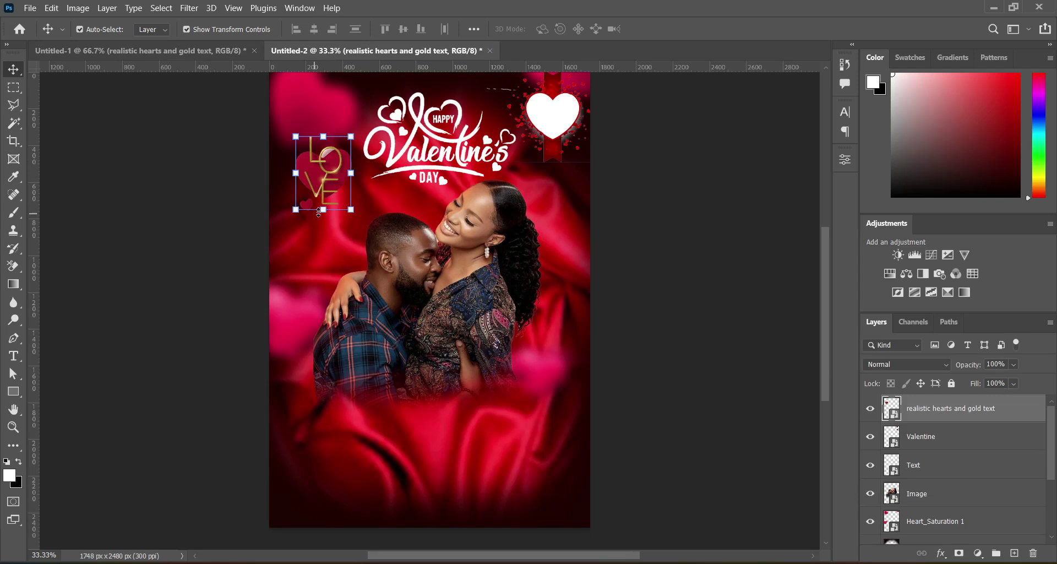
# Step: Enlarge the gold LOVE graphic to about 149% and move its layer directly below the couple's Image layer
pyautogui.hotkey('ctrl', 't')
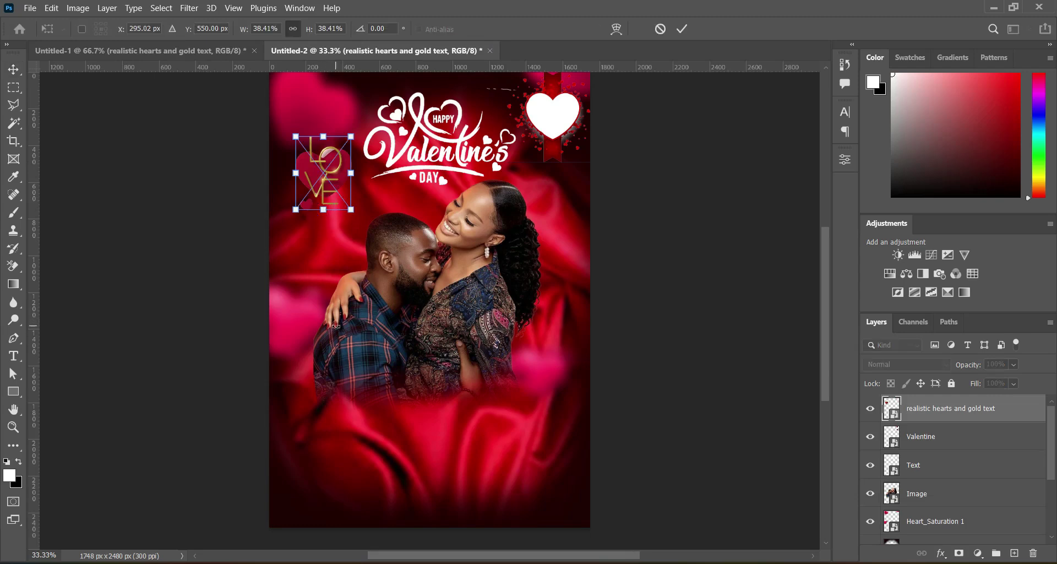
pyautogui.moveTo(324, 209); pyautogui.dragTo(315, 421)
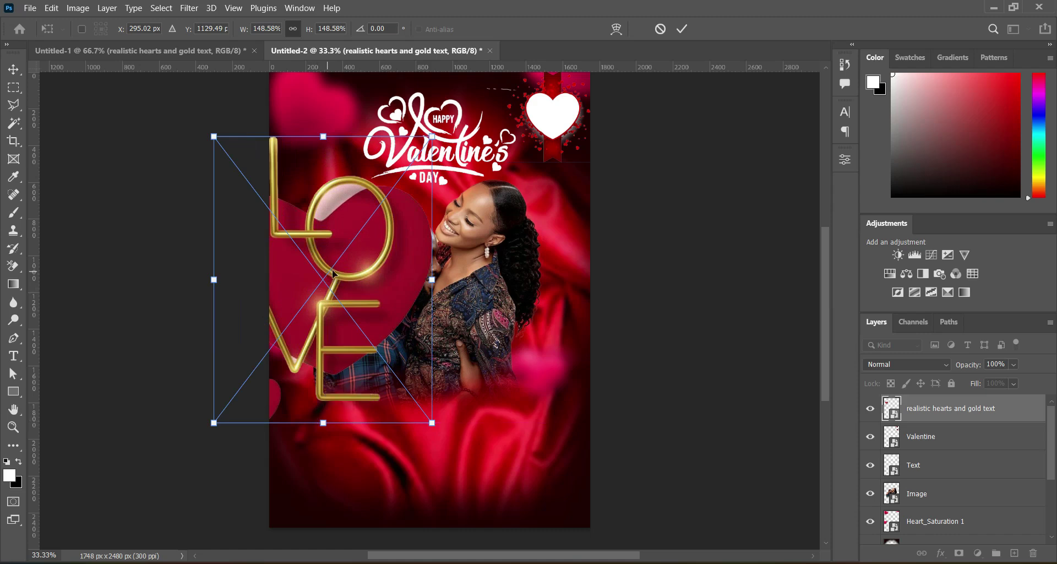
pyautogui.click(683, 30)
pyautogui.moveTo(942, 414); pyautogui.dragTo(925, 508)
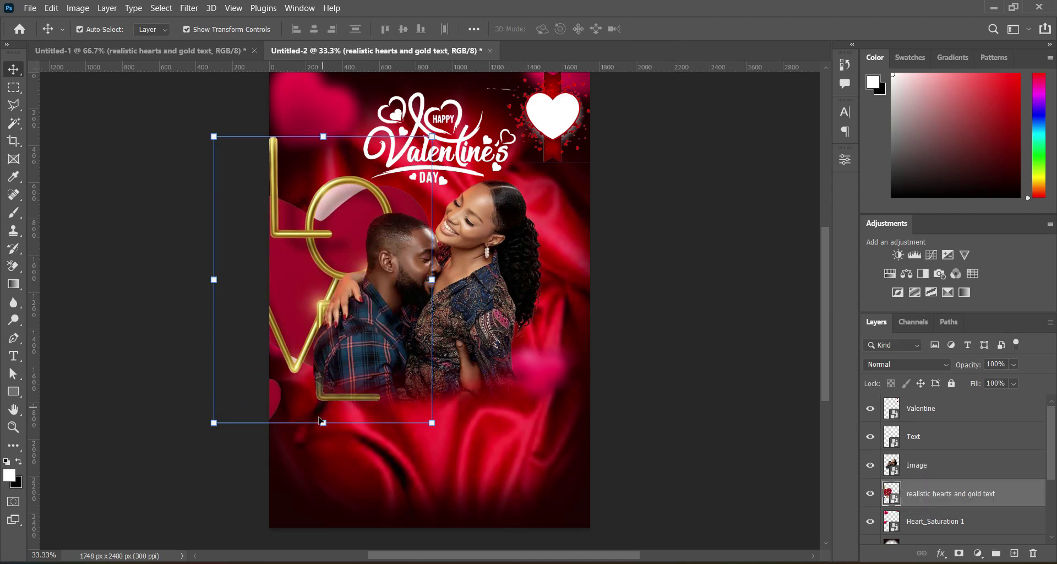
# Step: Scale the gold LOVE graphic down to about 115% and move it slightly up and left
pyautogui.moveTo(324, 423); pyautogui.dragTo(315, 358)
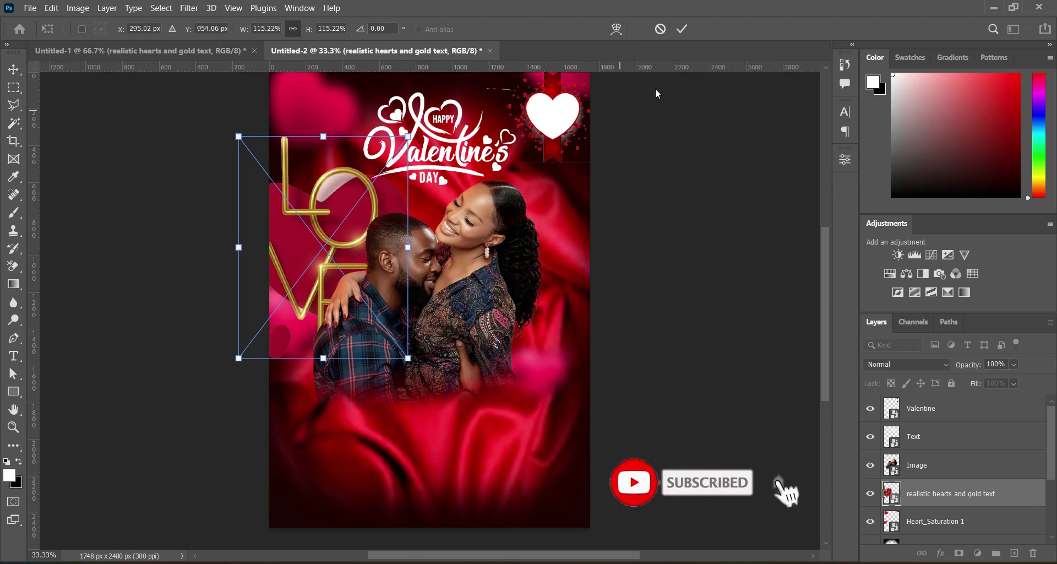
pyautogui.click(682, 30)
pyautogui.moveTo(297, 229)
pyautogui.mouseDown()
pyautogui.moveTo(298, 209)
pyautogui.moveTo(289, 210)
pyautogui.mouseUp()
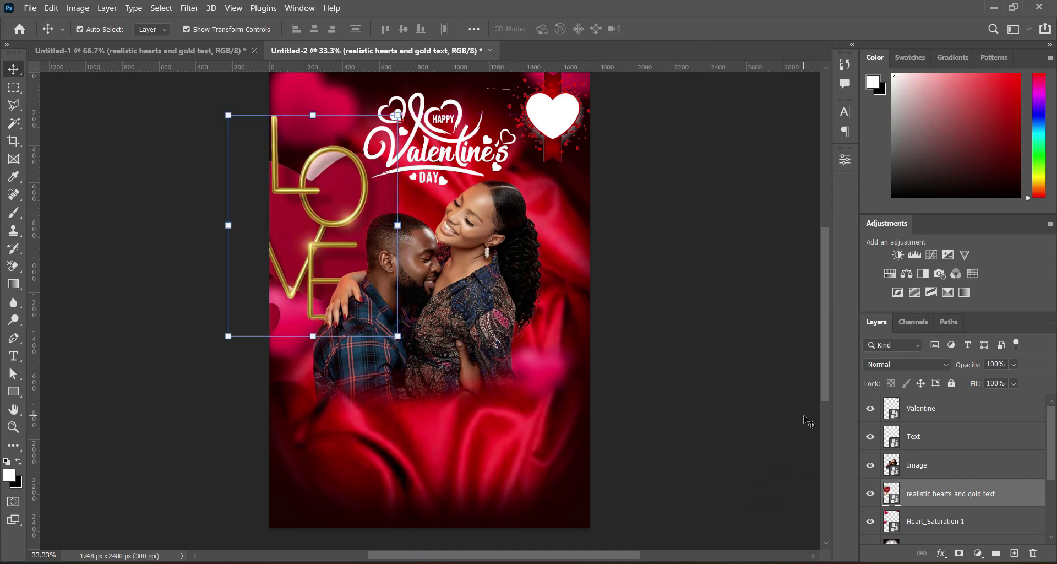
# Step: Set the blend mode of both the gold LOVE layer and the ribboned heart's Valentine layer to Linear Light
pyautogui.click(904, 365)
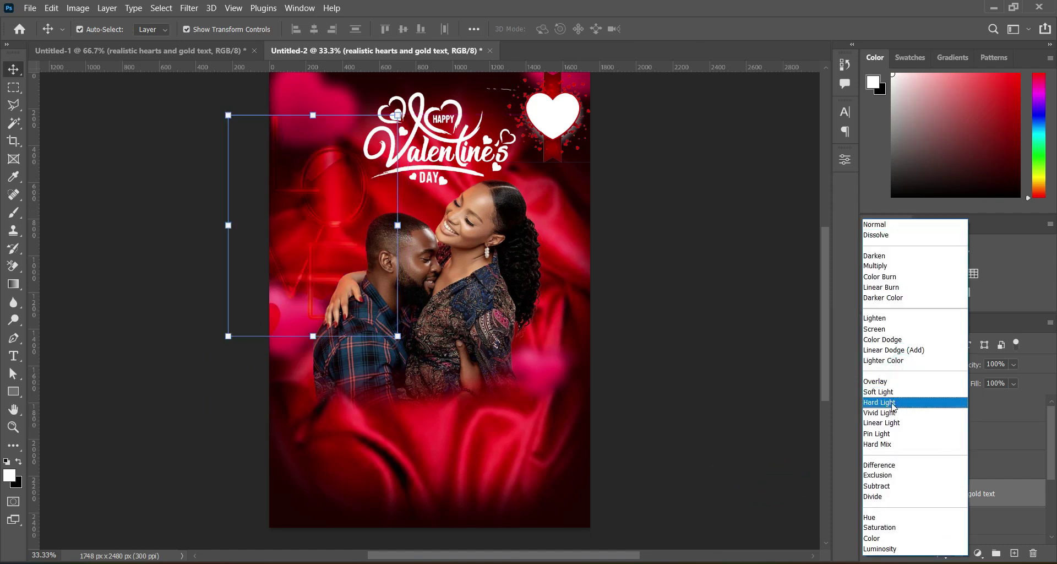
pyautogui.click(886, 423)
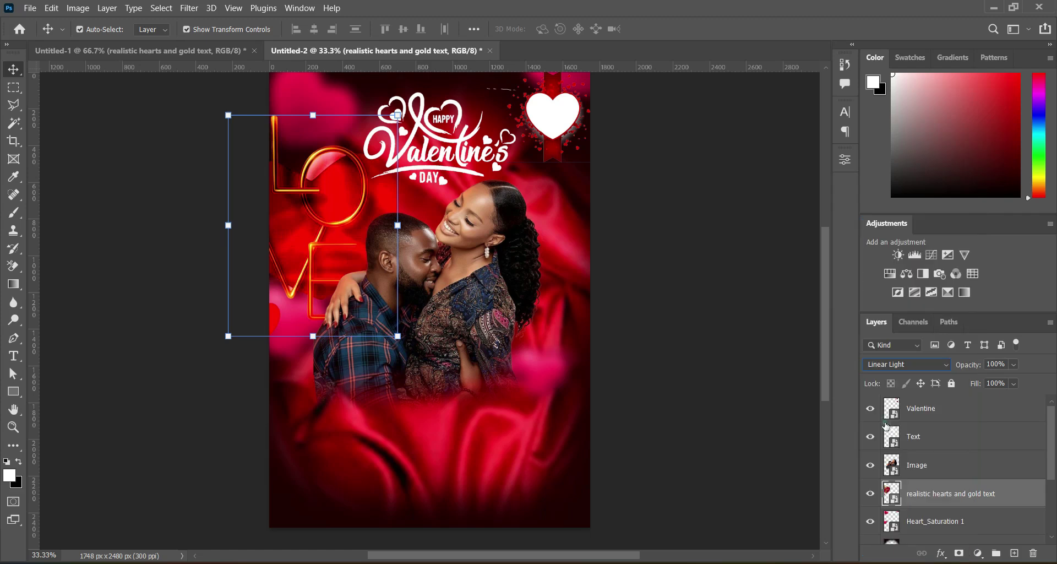
pyautogui.click(685, 312)
pyautogui.click(936, 408)
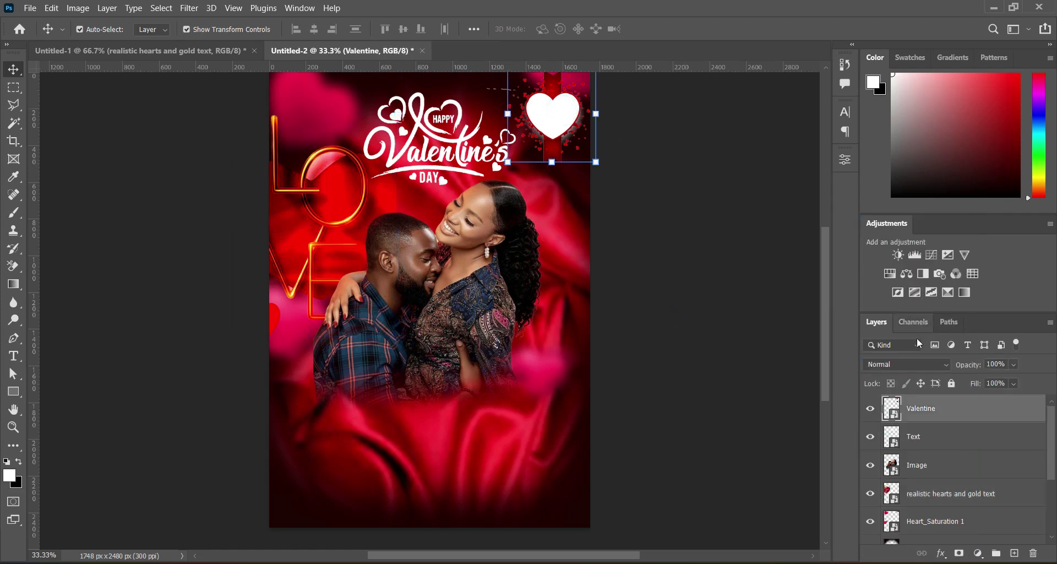
pyautogui.click(903, 362)
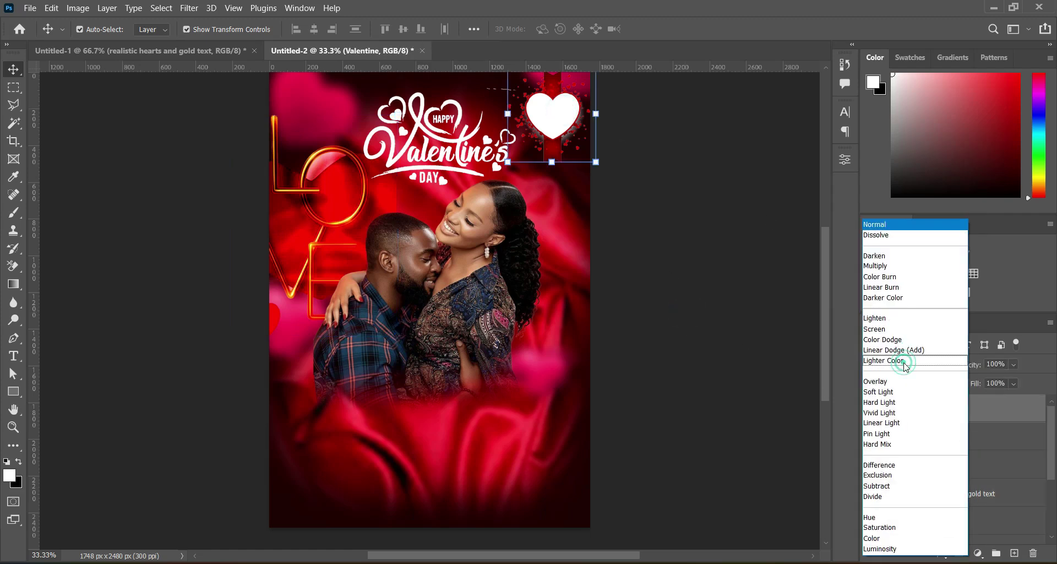
pyautogui.click(892, 424)
pyautogui.click(724, 330)
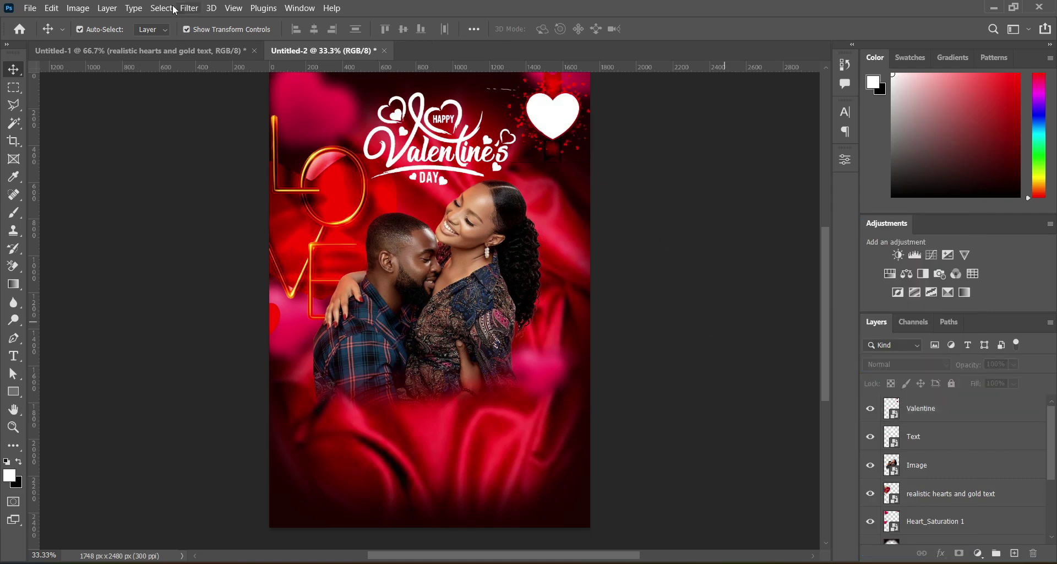
# Step: Copy the 3D Love text from Untitled-1 into Untitled-2 below the couple and scale it to about 124%
pyautogui.click(139, 50)
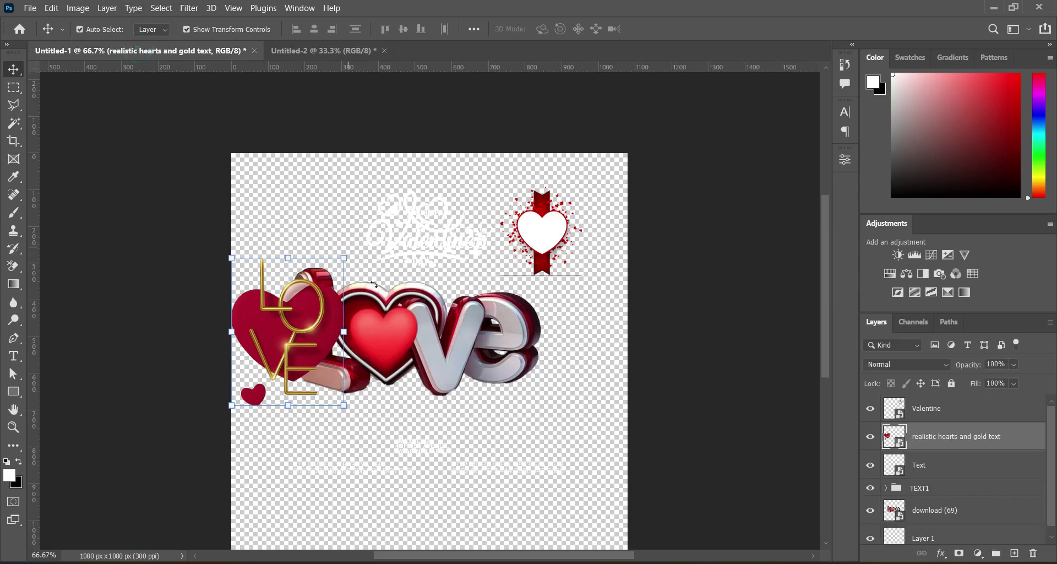
pyautogui.click(497, 338)
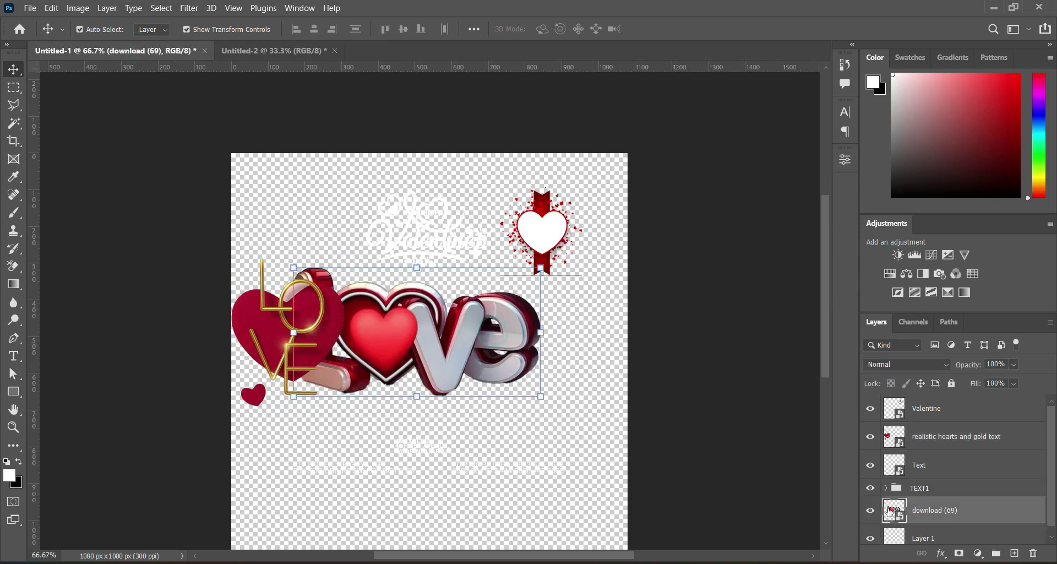
pyautogui.moveTo(927, 512); pyautogui.dragTo(417, 480)
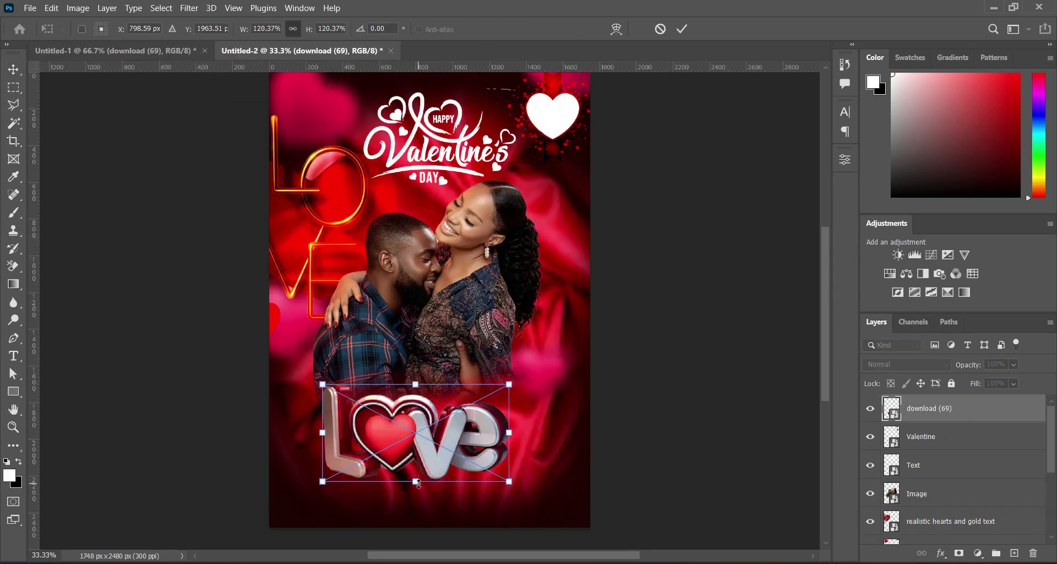
pyautogui.moveTo(421, 380); pyautogui.dragTo(421, 388)
pyautogui.moveTo(410, 439); pyautogui.dragTo(428, 469)
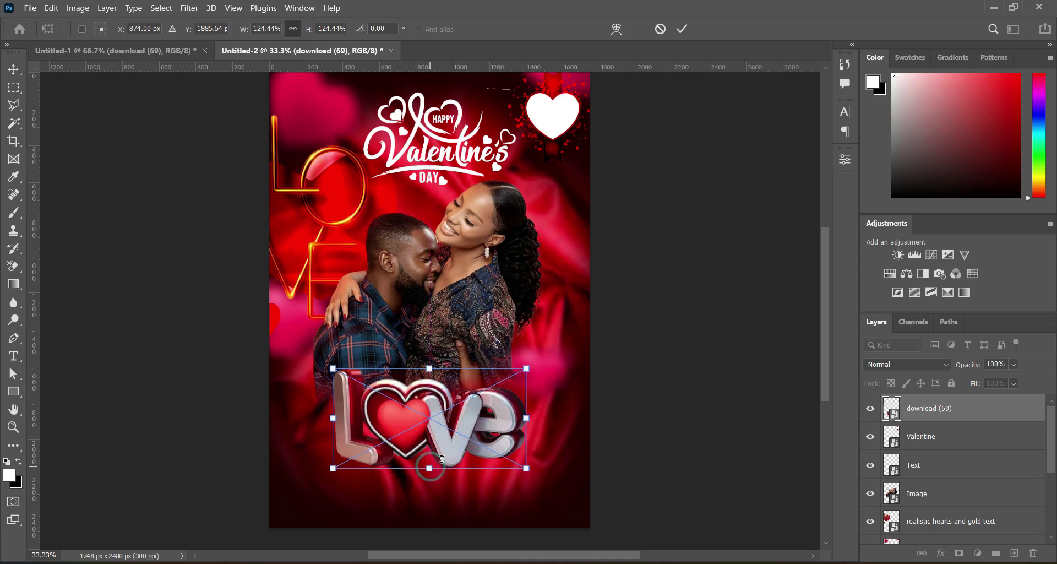
pyautogui.click(682, 29)
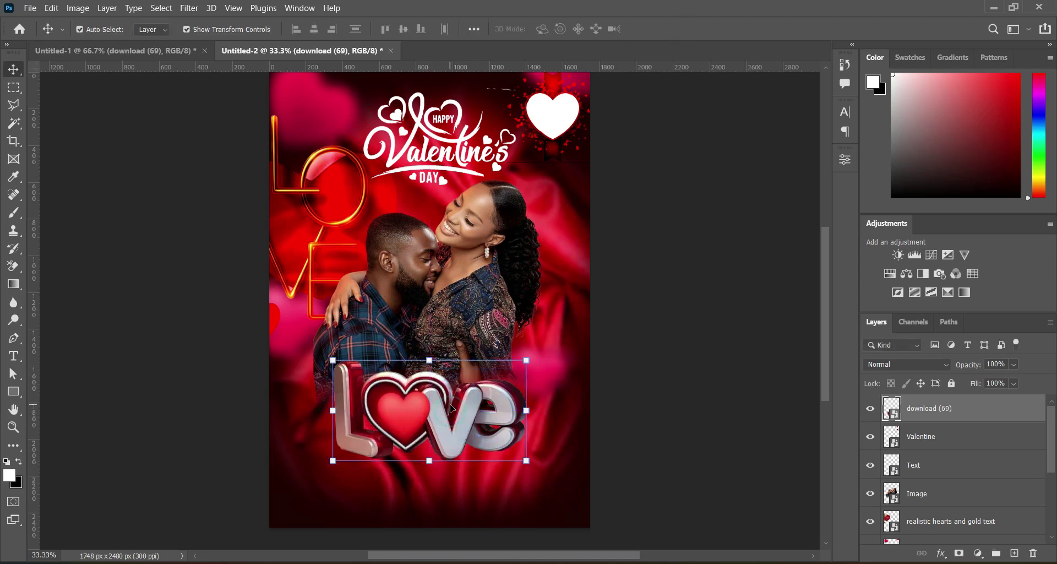
# Step: Move the 3D Love text slightly down so it sits over the couple photo's lower edge
pyautogui.click(630, 383)
pyautogui.click(456, 418)
pyautogui.moveTo(455, 418); pyautogui.dragTo(456, 429)
pyautogui.click(676, 391)
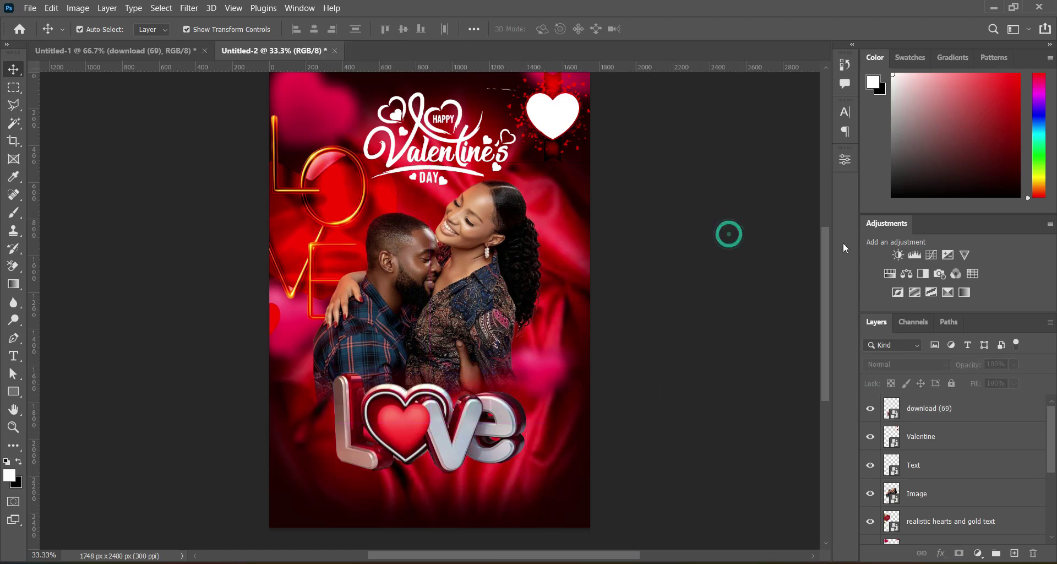
pyautogui.scroll(-1, 824, 281)
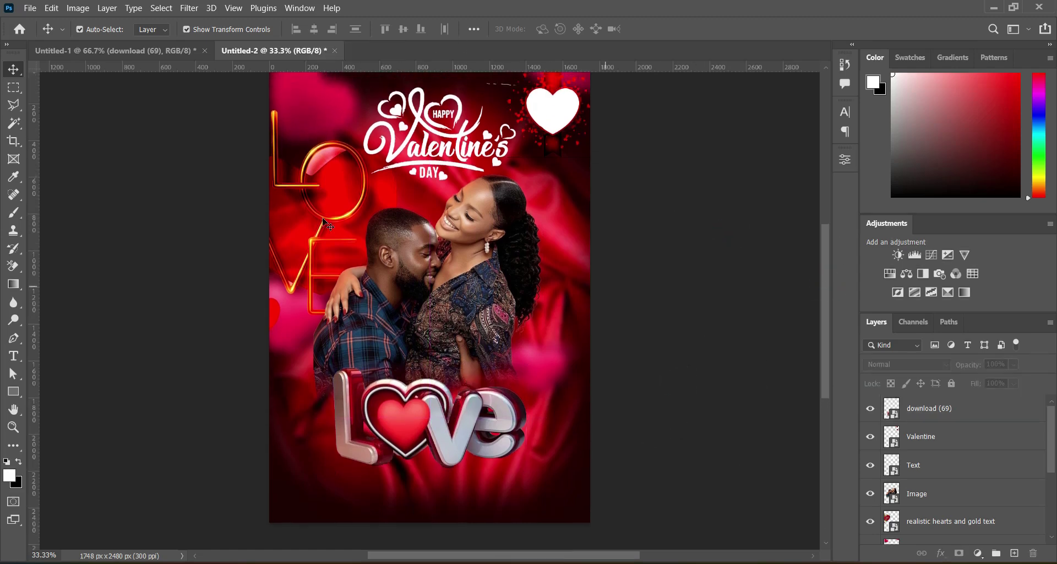
# Step: Copy the TEXT1 group from Untitled-1 into Untitled-2, directly below the 3D Love text
pyautogui.click(149, 50)
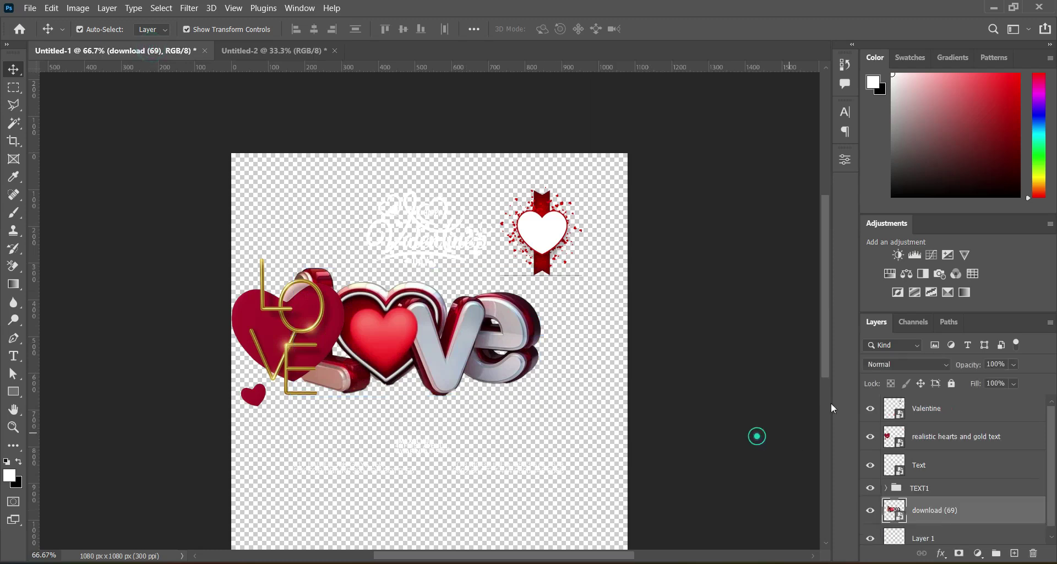
pyautogui.hscroll(3, 818, 337)
pyautogui.scroll(-3, 823, 349)
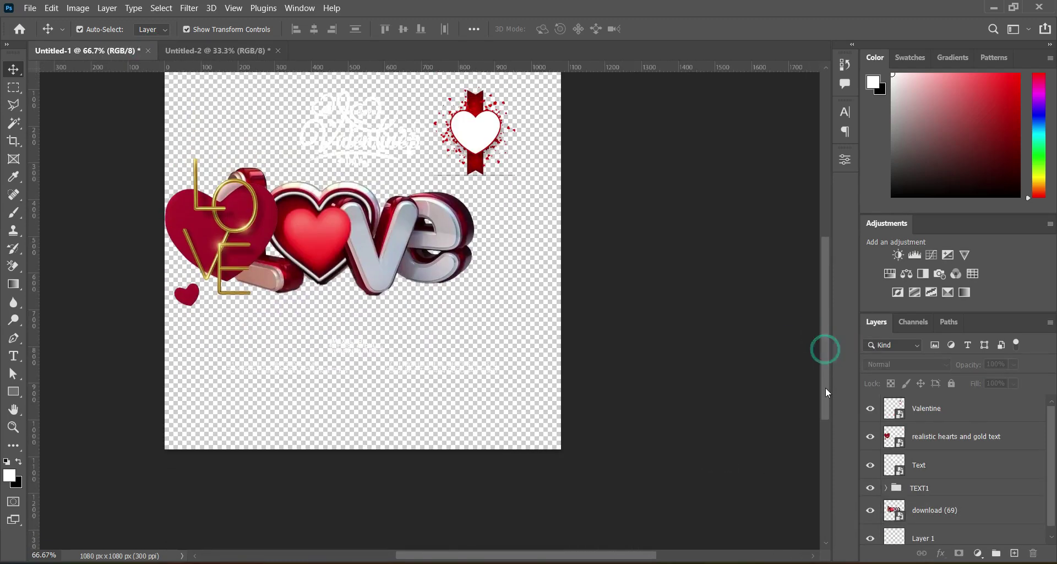
pyautogui.click(934, 488)
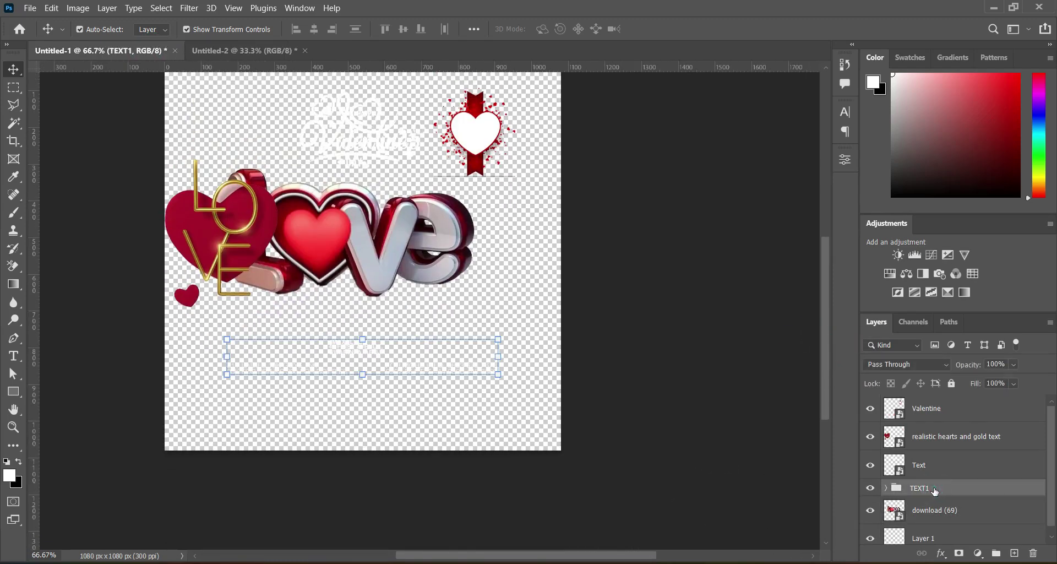
pyautogui.click(931, 470)
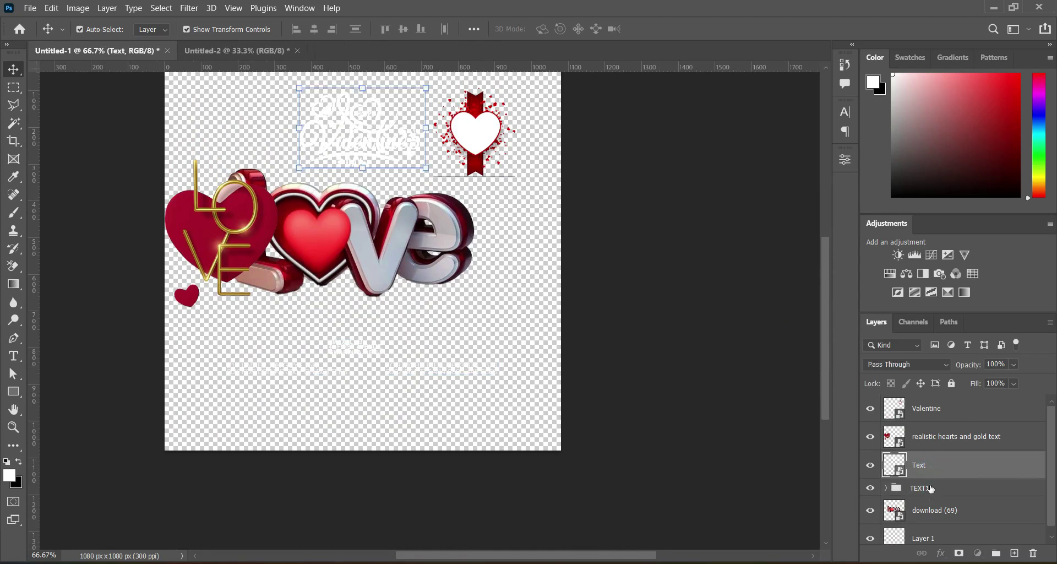
pyautogui.click(930, 488)
pyautogui.moveTo(930, 488); pyautogui.dragTo(414, 492)
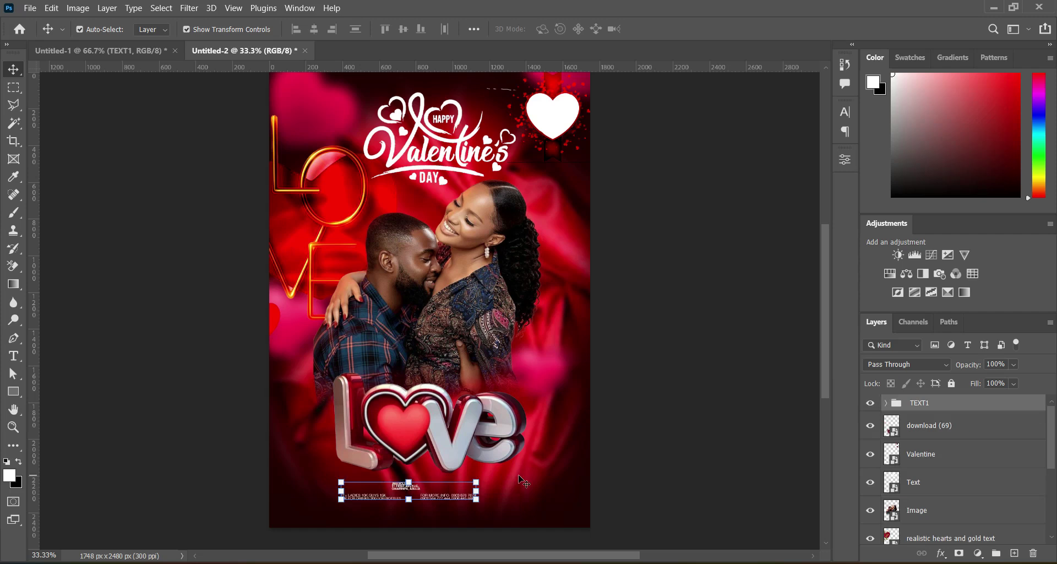
# Step: Enlarge the TEXT1 group to about 171.5% and center it horizontally below the 3D Love text
pyautogui.scroll(-5, 828, 316)
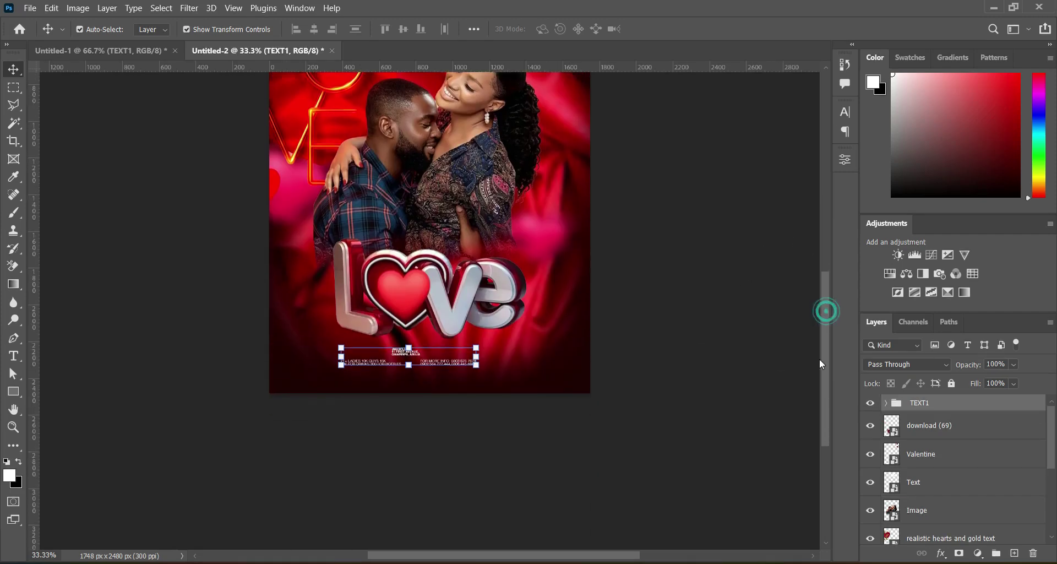
pyautogui.moveTo(475, 365); pyautogui.dragTo(539, 373)
pyautogui.moveTo(342, 360); pyautogui.dragTo(319, 361)
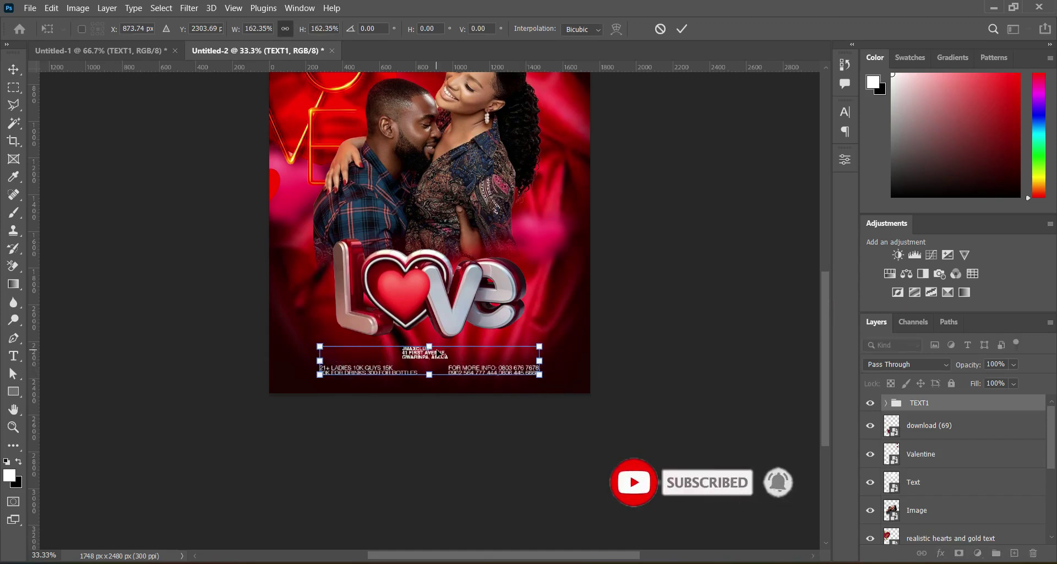
pyautogui.moveTo(429, 345); pyautogui.dragTo(429, 358)
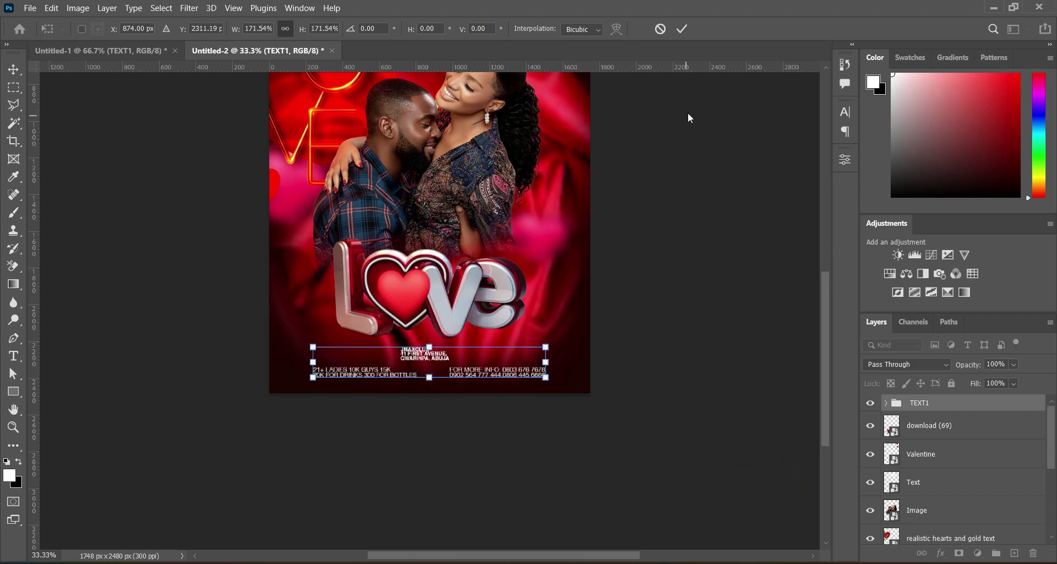
pyautogui.click(683, 27)
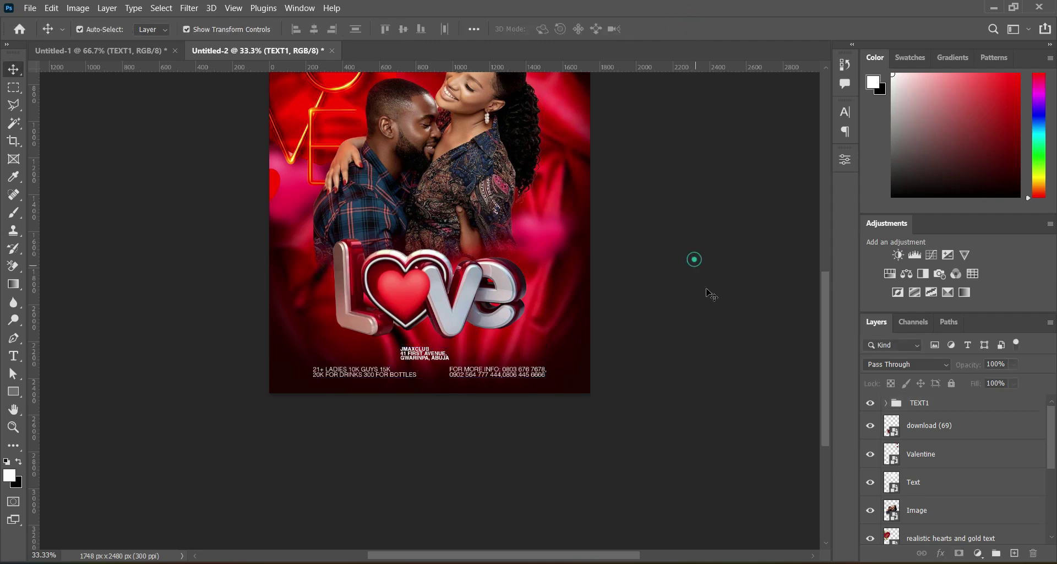
# Step: Align the JMAXCLUB and address text layers in Group 2 on their horizontal centers
pyautogui.moveTo(825, 389); pyautogui.dragTo(826, 384)
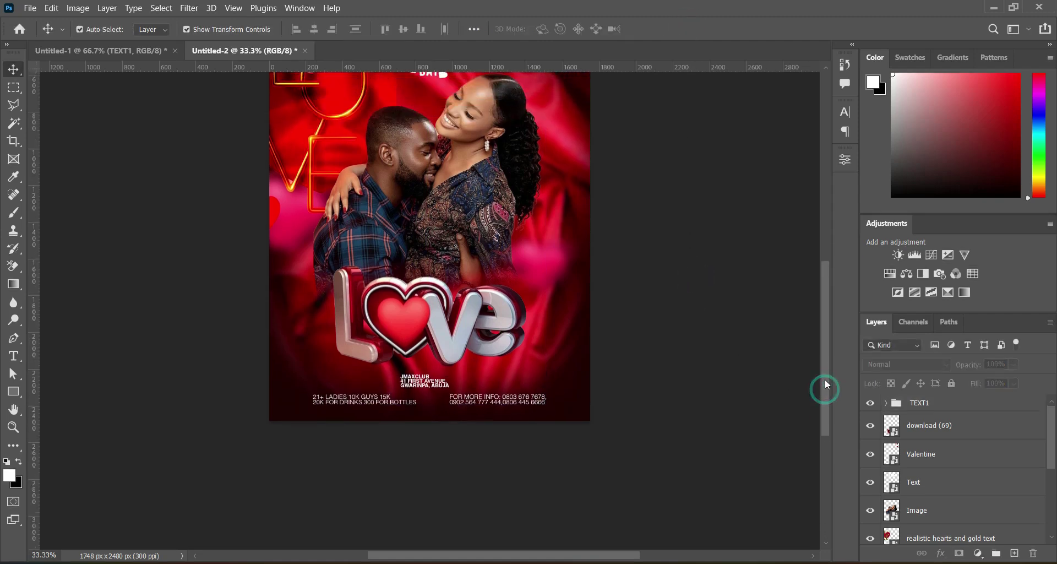
pyautogui.click(421, 386)
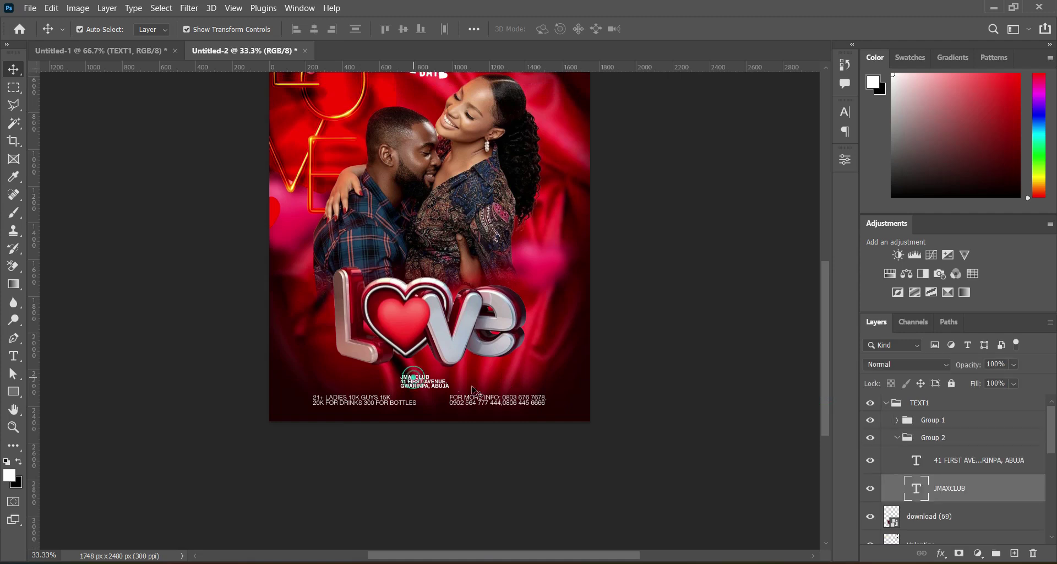
pyautogui.click(966, 462)
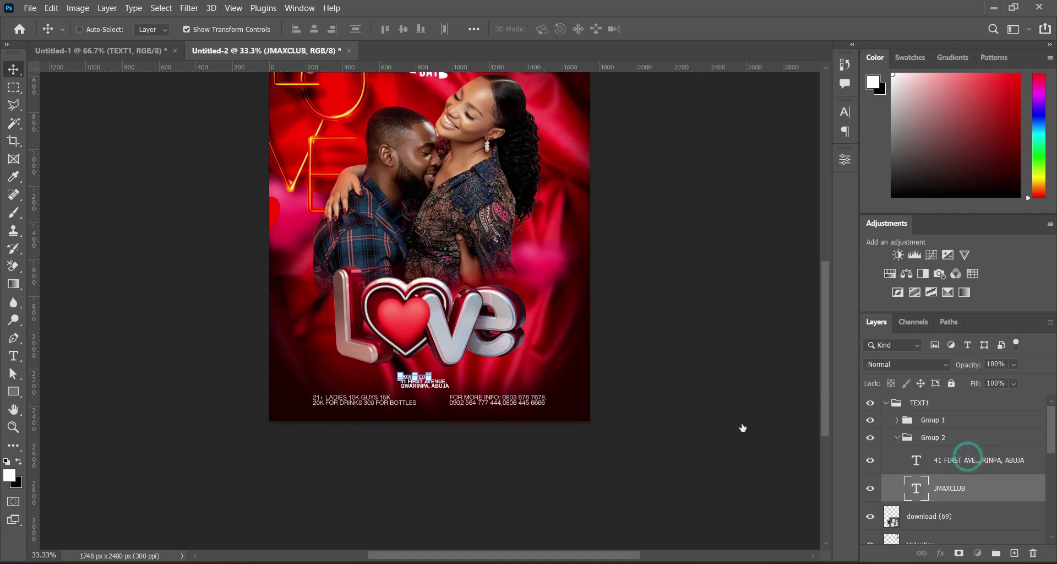
pyautogui.moveTo(432, 380); pyautogui.dragTo(448, 388)
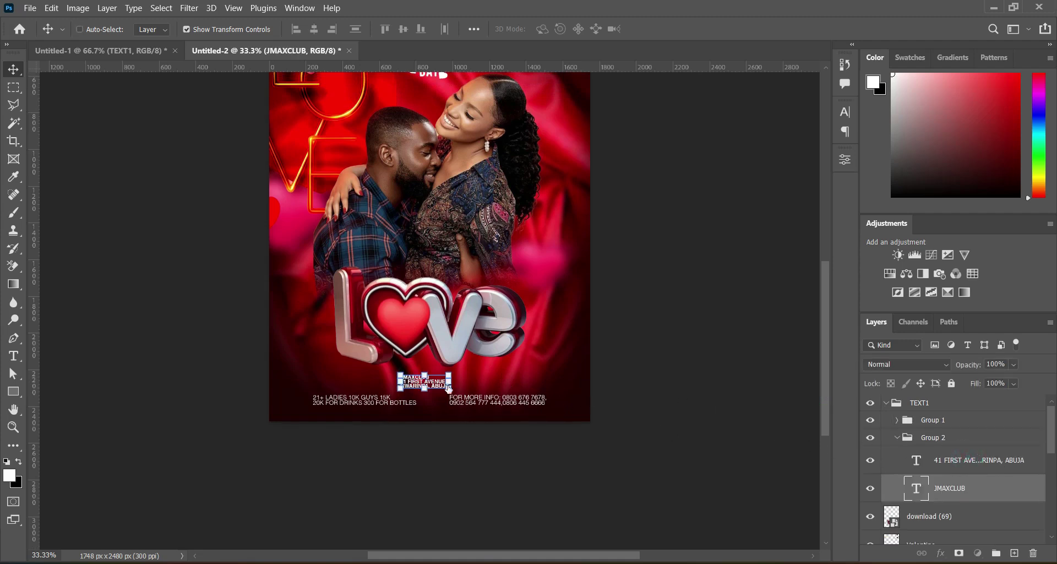
pyautogui.hotkey('shift', 'alt', ']')
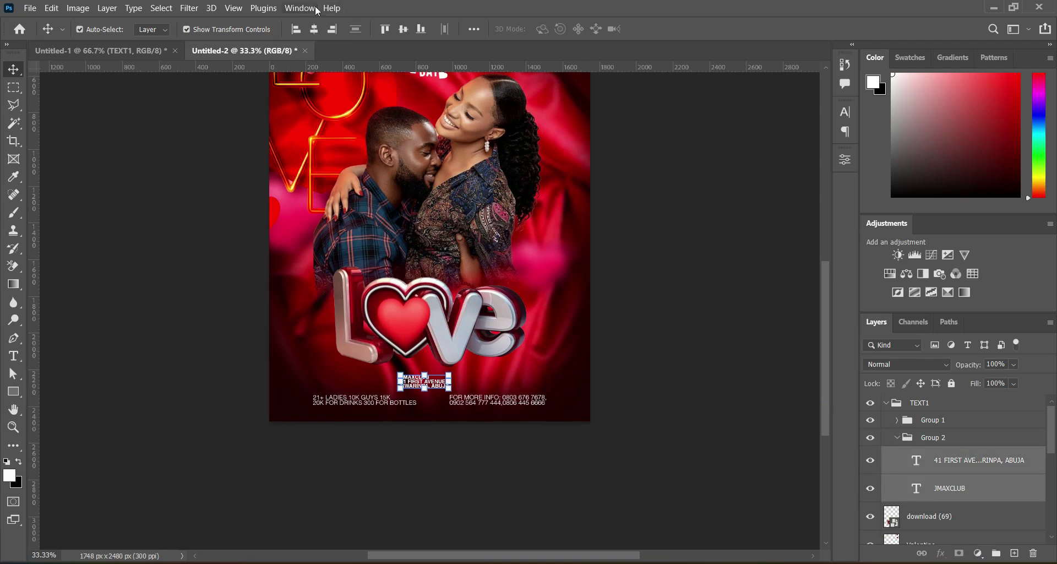
pyautogui.click(313, 30)
pyautogui.hotkey('ctrl', '+')
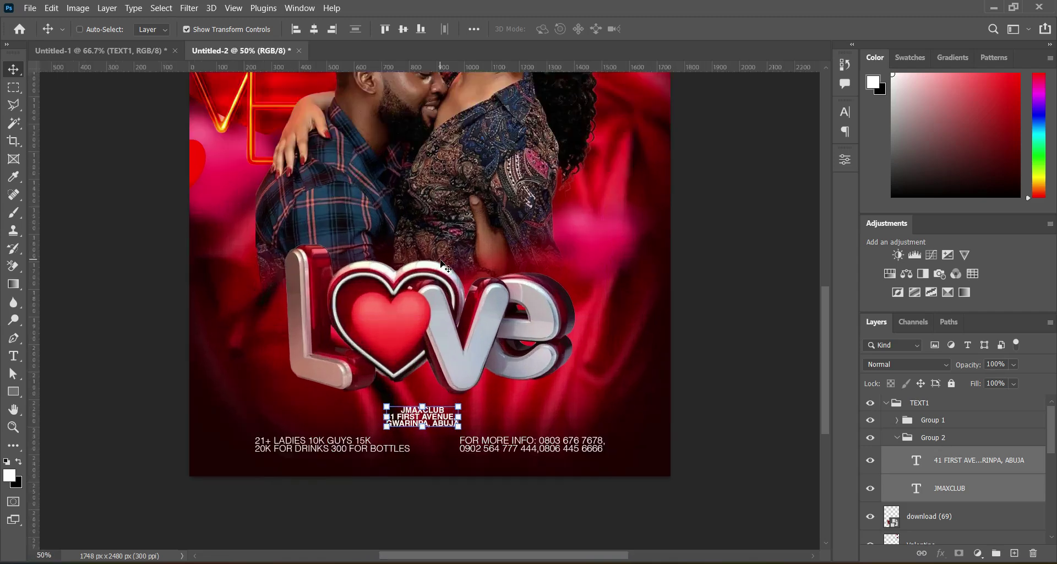
pyautogui.hotkey('ctrl', '+')
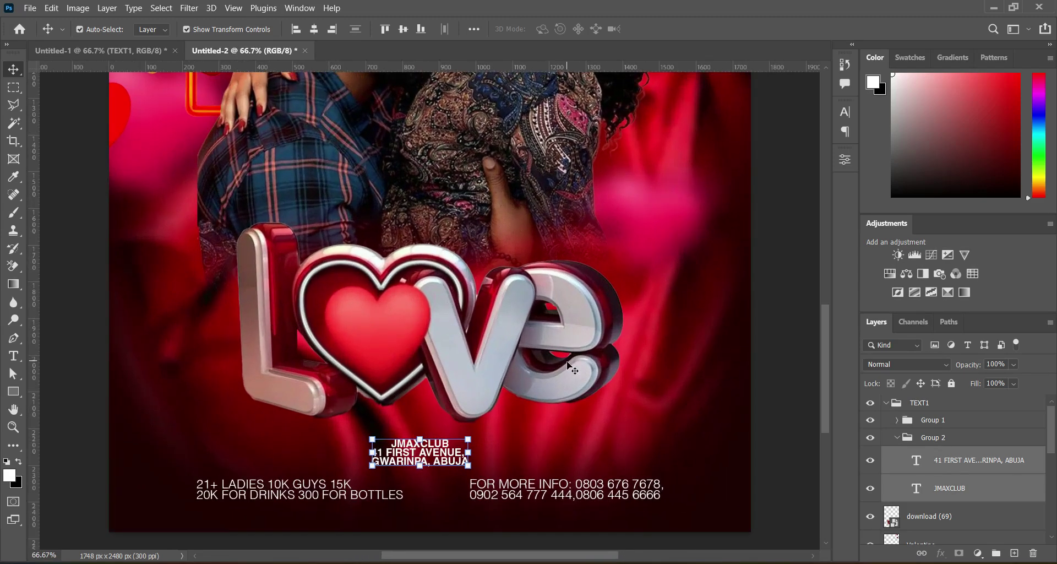
pyautogui.scroll(-2, 688, 406)
pyautogui.scroll(1, 682, 401)
pyautogui.click(743, 396)
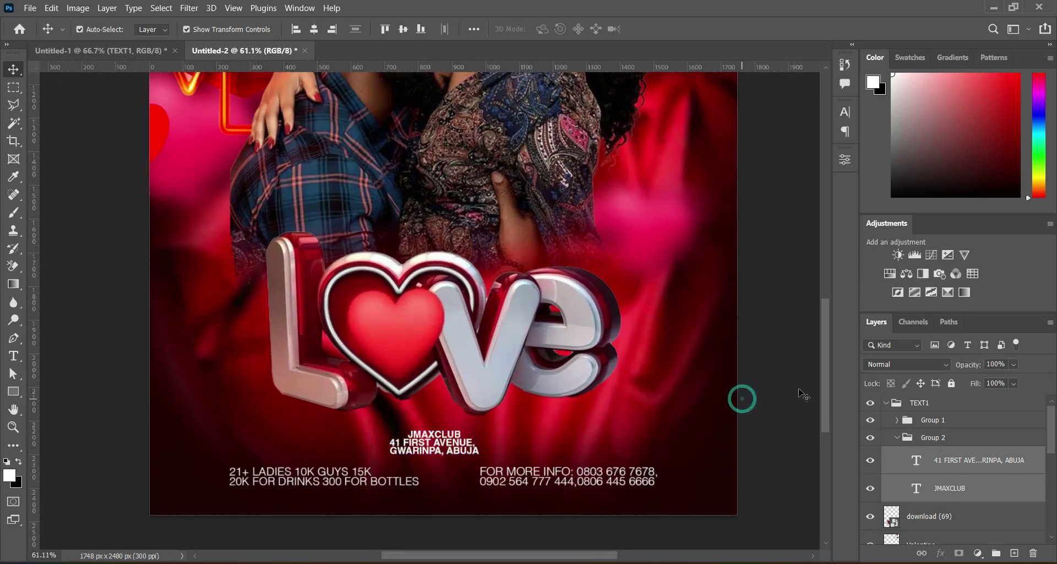
# Step: Switch to Notepad, review the font and event details in Text Document.txt, and copy 14th from the date line
pyautogui.moveTo(821, 414); pyautogui.dragTo(834, 282)
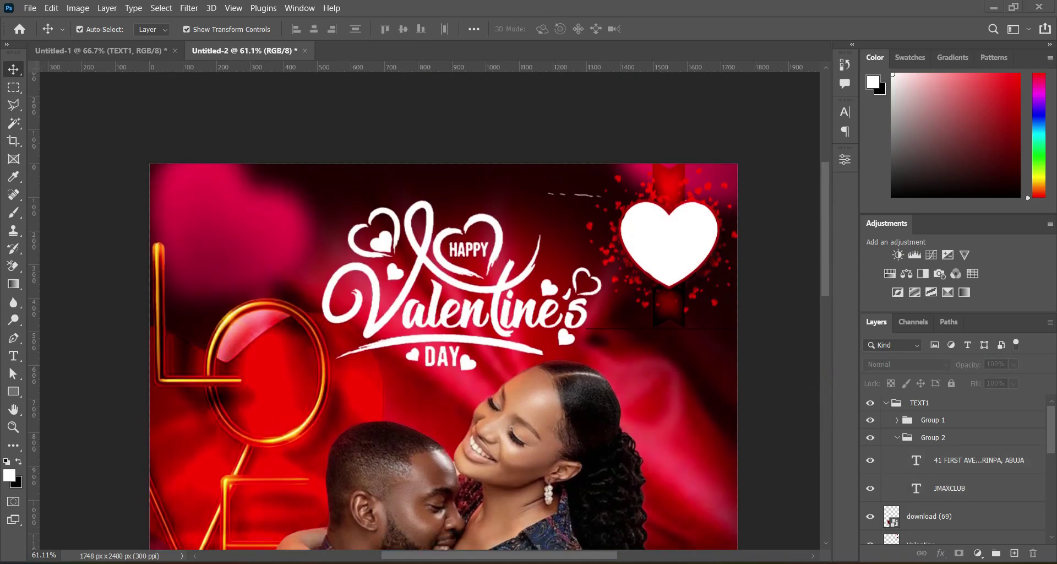
pyautogui.hotkey('alt', 'Tab')
pyautogui.click(424, 218)
pyautogui.moveTo(174, 175); pyautogui.dragTo(361, 181)
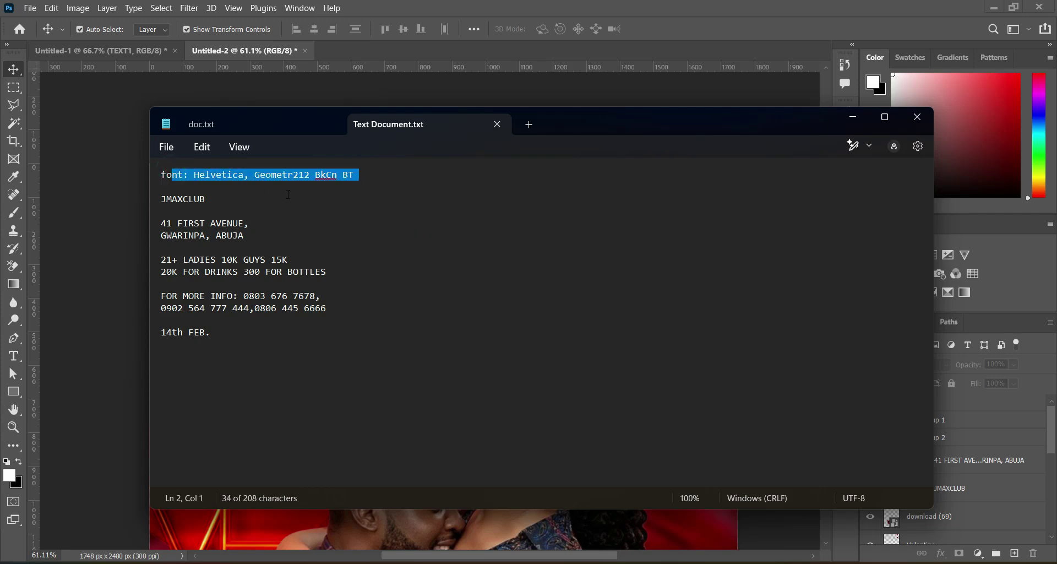
pyautogui.click(350, 246)
pyautogui.moveTo(161, 198); pyautogui.dragTo(292, 339)
pyautogui.click(311, 345)
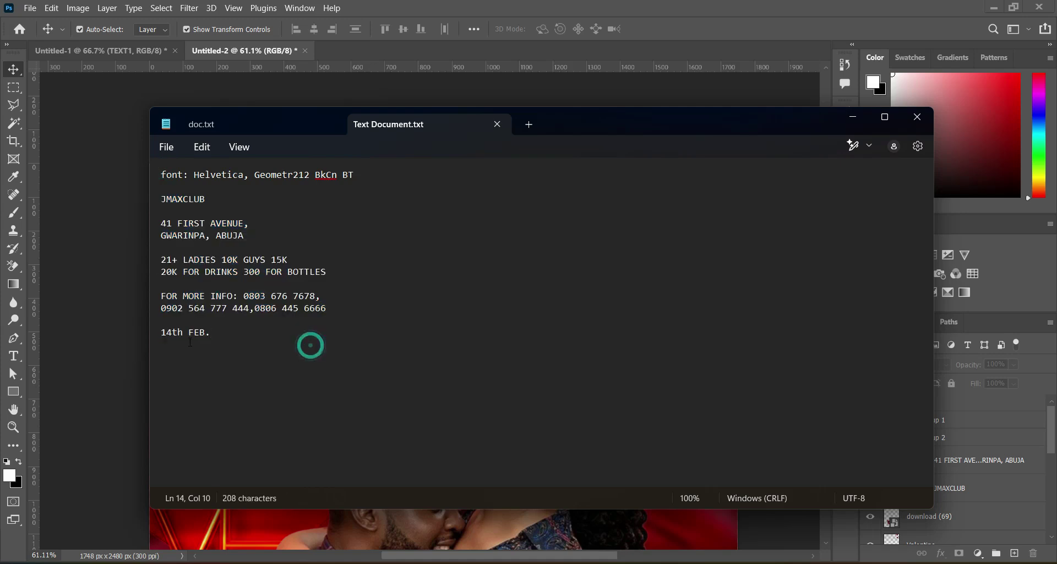
pyautogui.moveTo(183, 334); pyautogui.dragTo(171, 333)
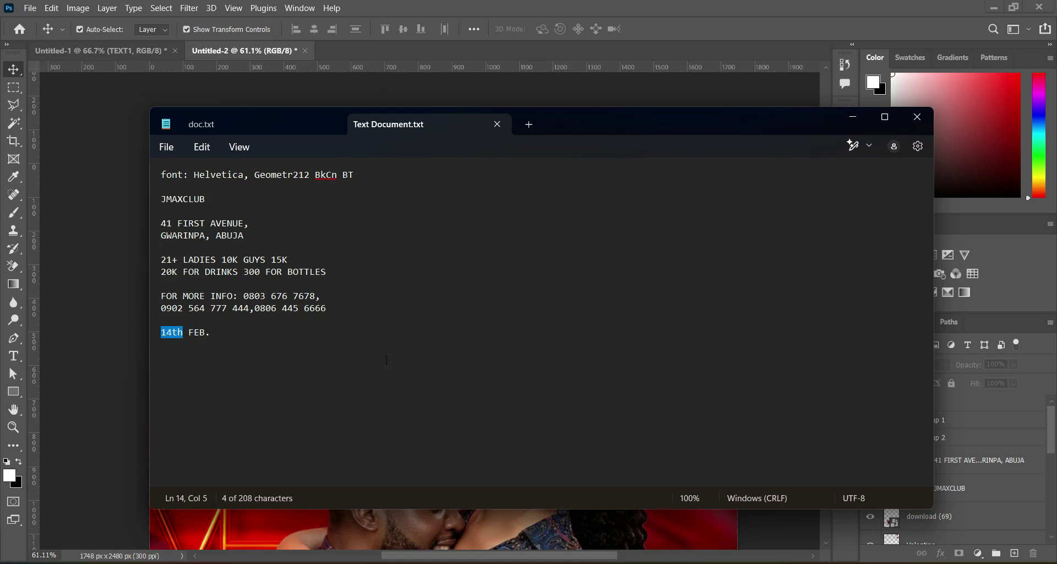
pyautogui.click(852, 117)
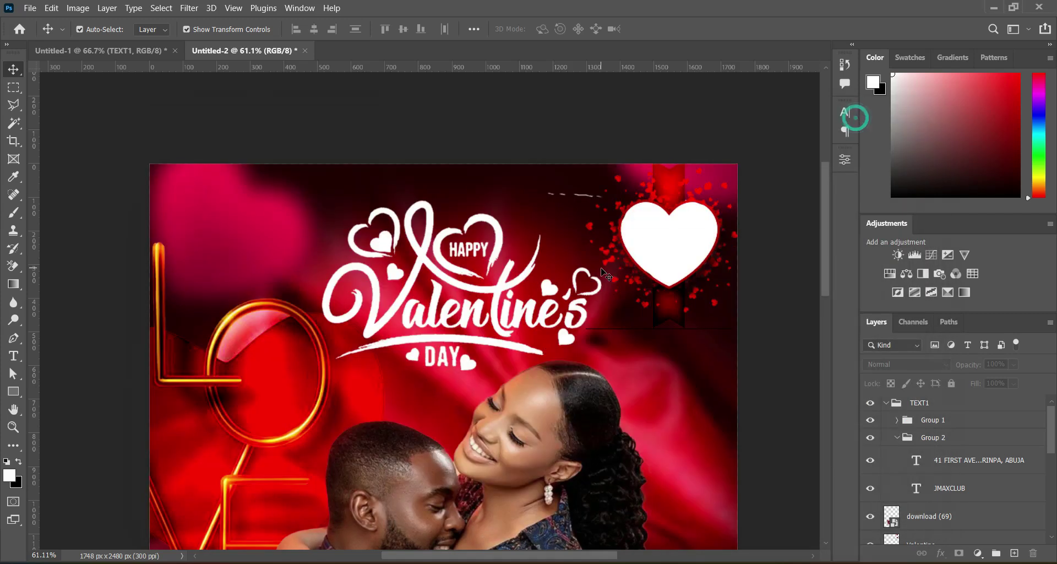
# Step: Add a horizontal text layer reading 14th in the flyer's dark area above the Happy Valentine's Day title
pyautogui.click(13, 355)
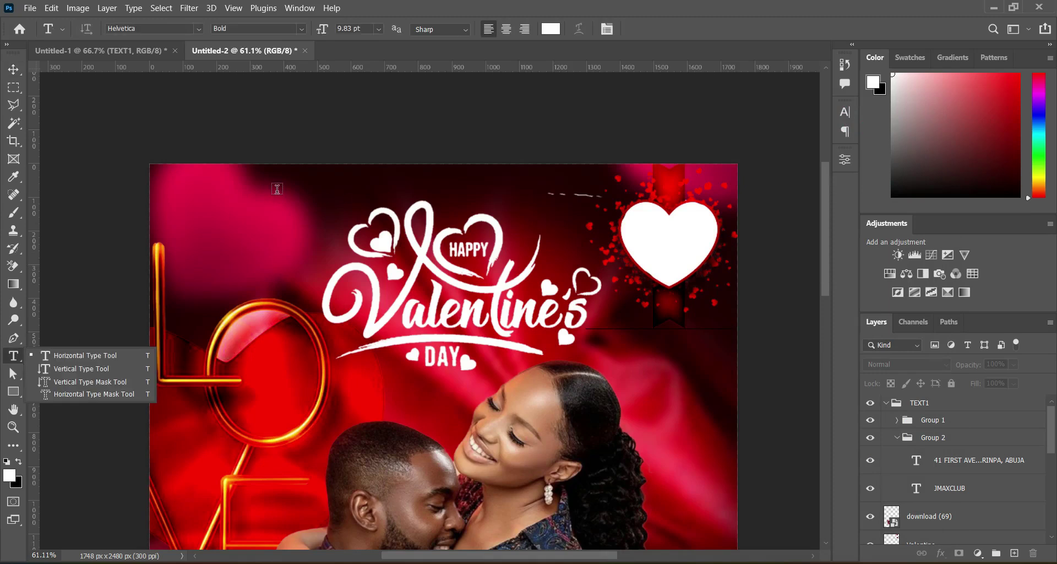
pyautogui.click(277, 192)
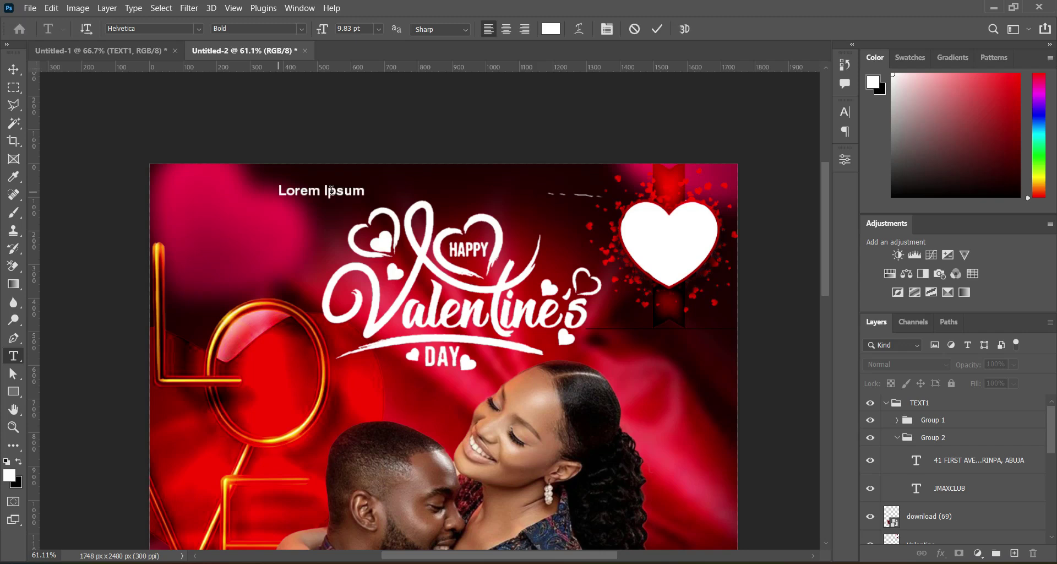
pyautogui.press('Left')
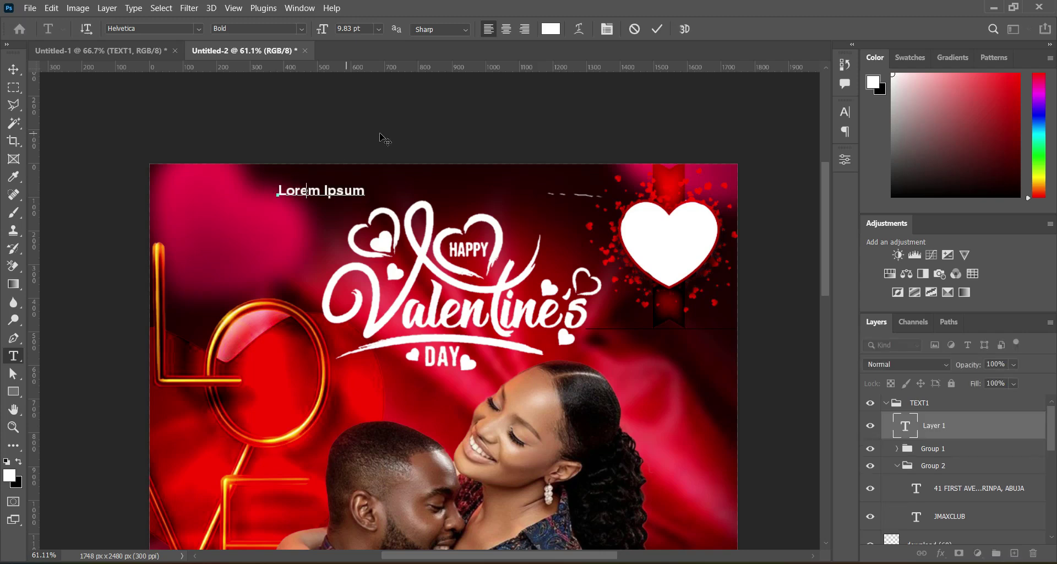
pyautogui.hotkey('ctrl', 'a')
pyautogui.write('14th')
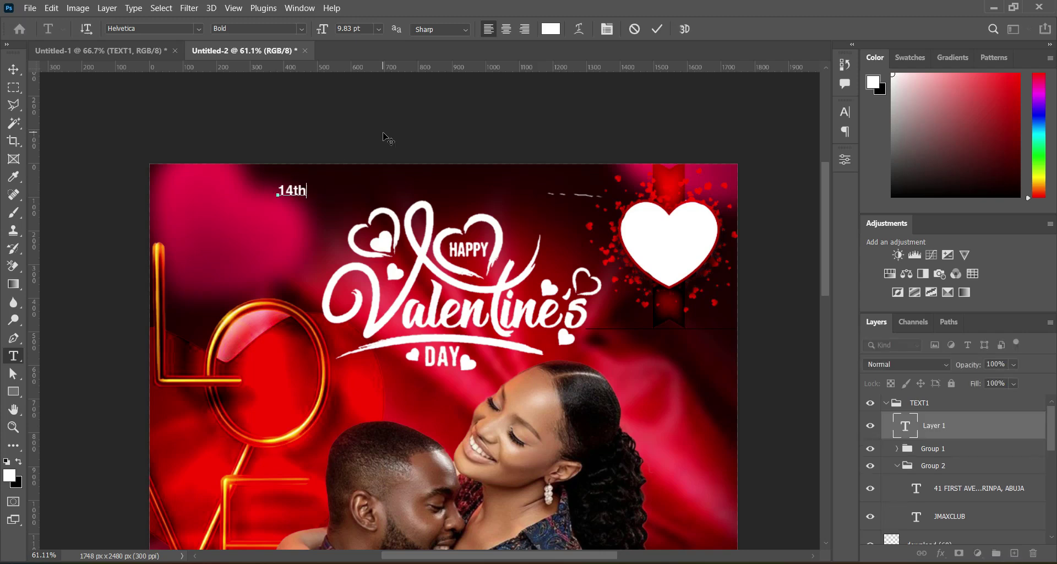
pyautogui.click(656, 29)
# Step: Format the letters "th" in the 14th text as superscript
pyautogui.moveTo(296, 189); pyautogui.dragTo(384, 190)
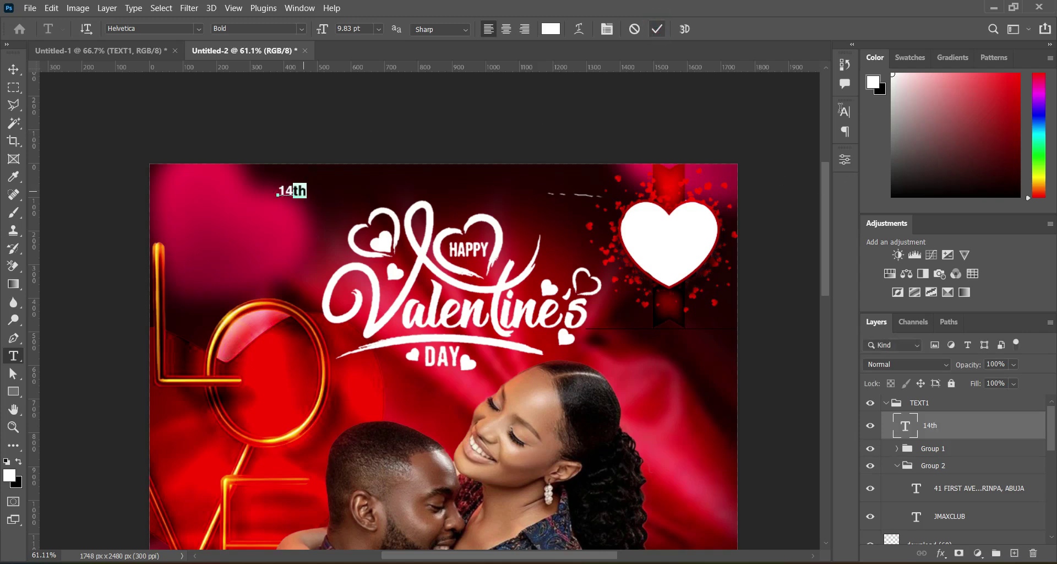
pyautogui.click(844, 111)
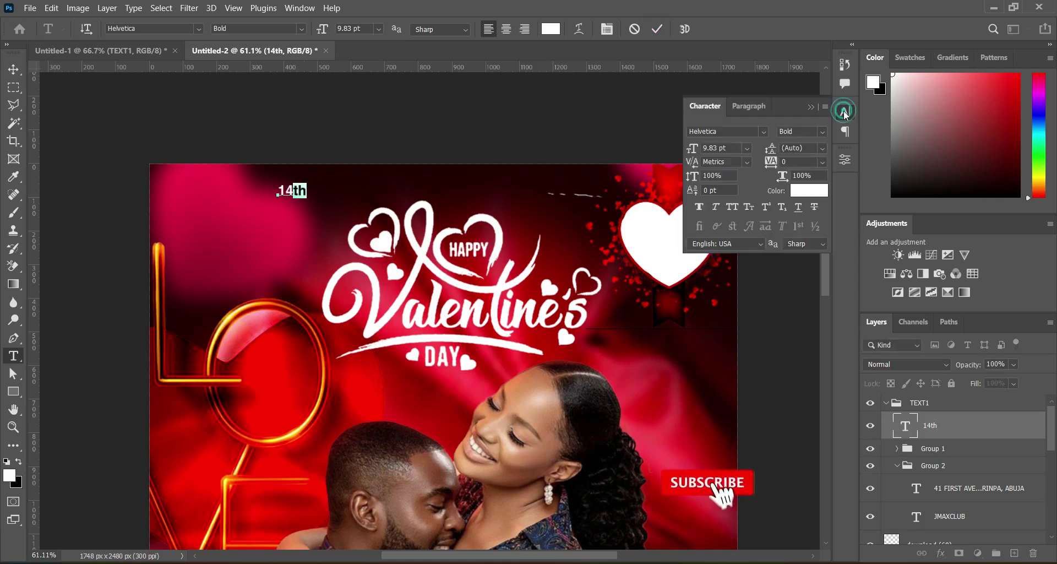
pyautogui.click(765, 206)
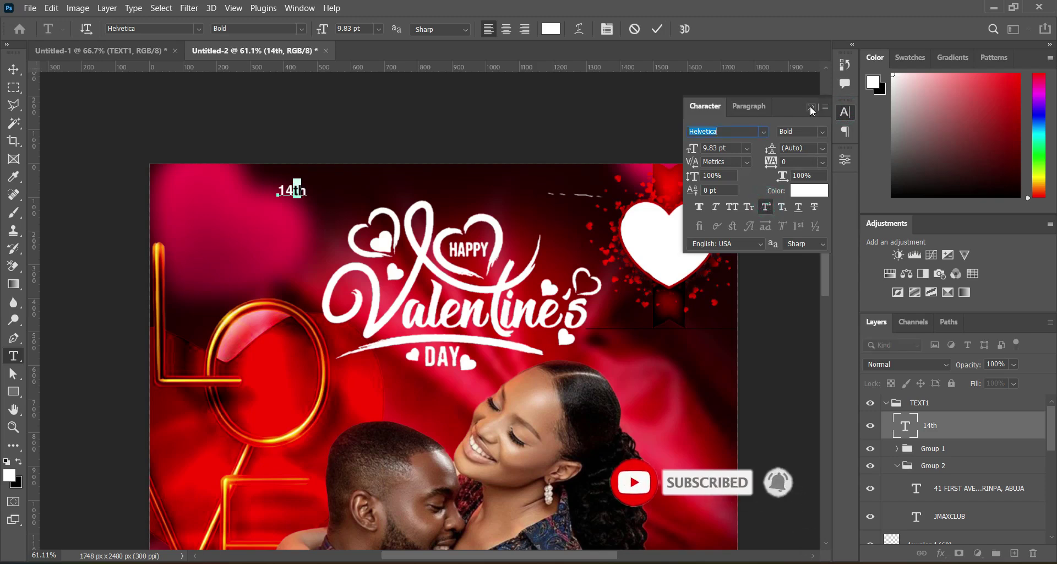
pyautogui.click(811, 108)
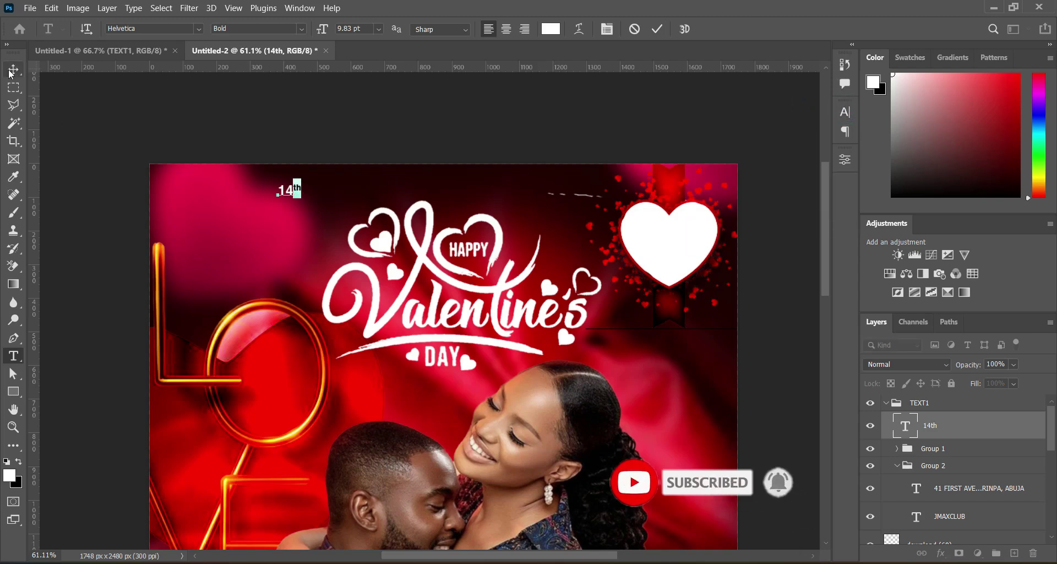
# Step: Copy the second font name from Text Document.txt and set the 14th text to Geometr212 BkCn BT Book
pyautogui.hotkey('alt', 'Tab')
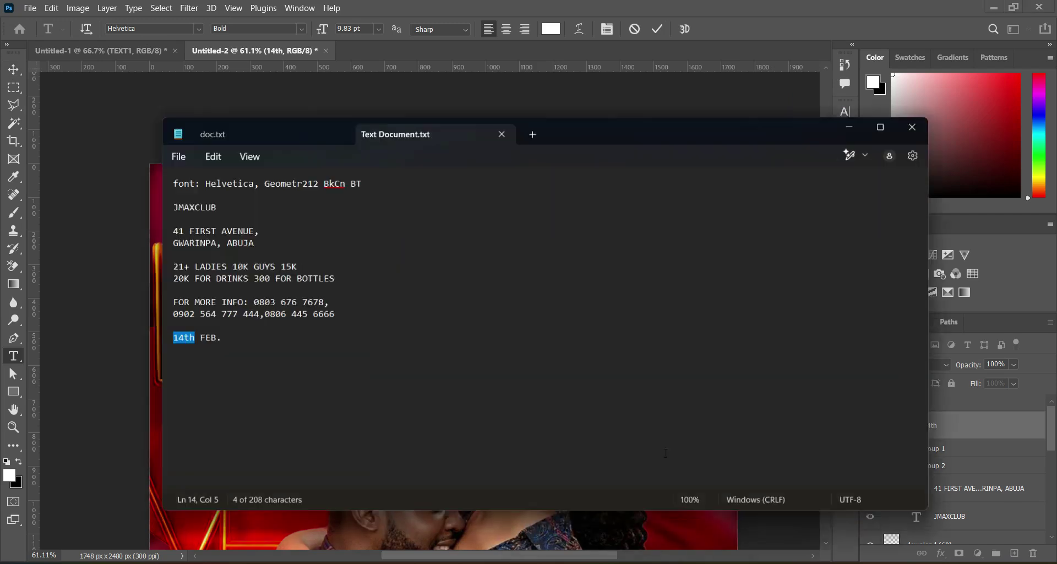
pyautogui.moveTo(254, 174); pyautogui.dragTo(372, 184)
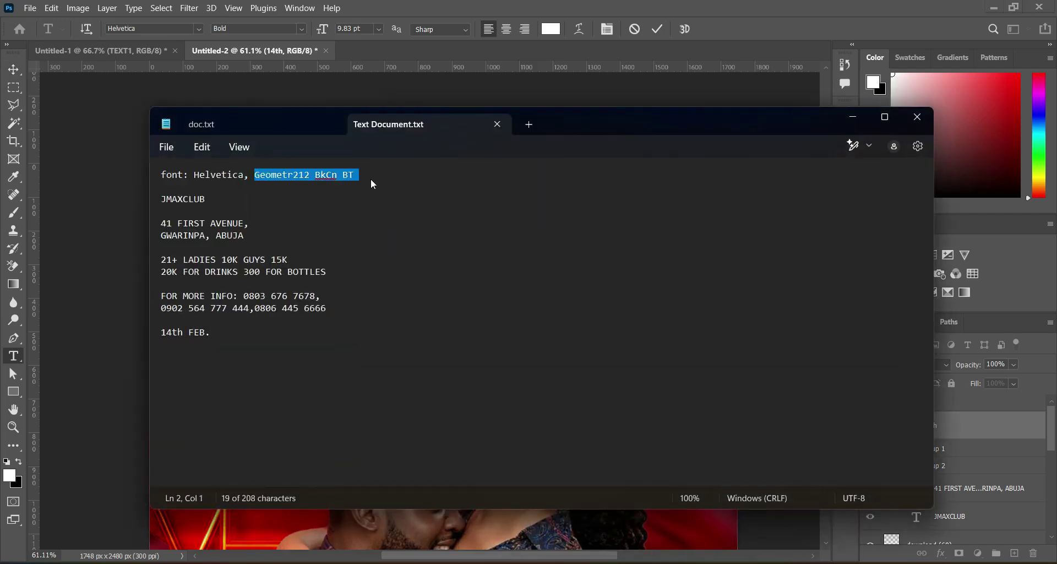
pyautogui.click(851, 116)
pyautogui.click(151, 28)
pyautogui.write('Geometr212 BkCn BT')
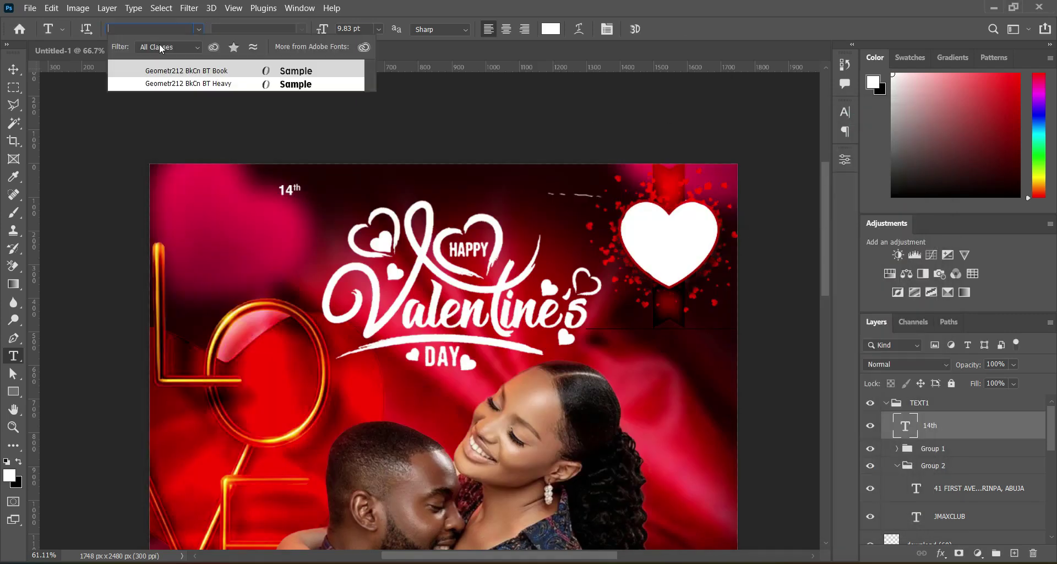
pyautogui.hotkey('ctrl', 'z')
pyautogui.press('Return')
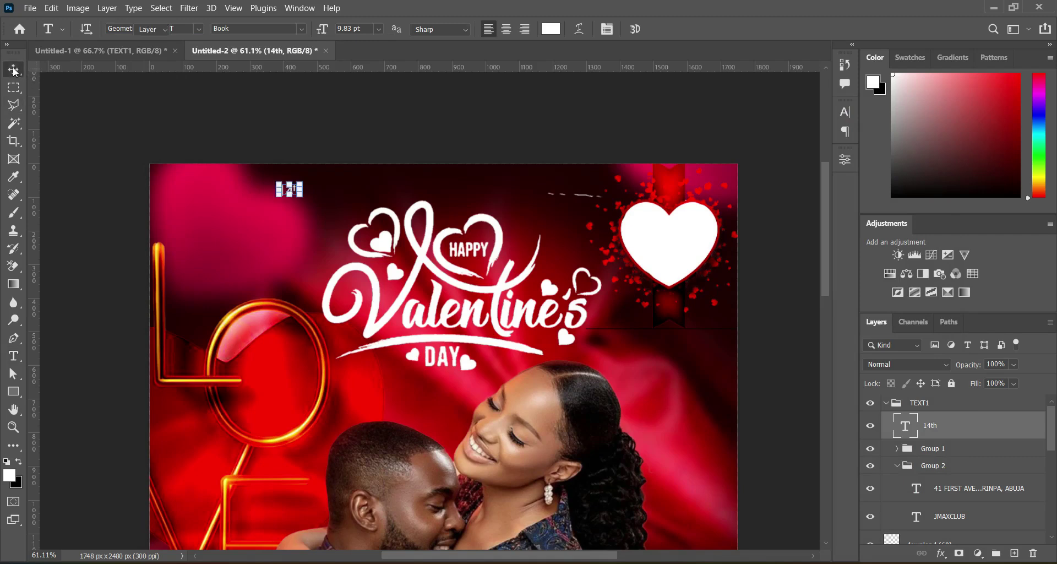
# Step: Move the 14th text onto the white heart badge and scale it to about 147.63%
pyautogui.click(13, 70)
pyautogui.click(301, 194)
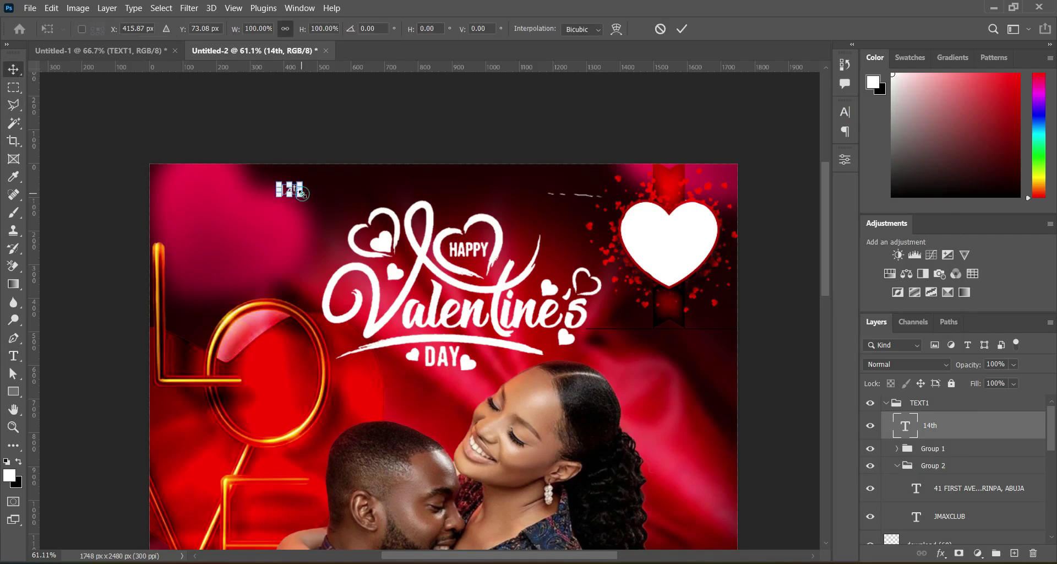
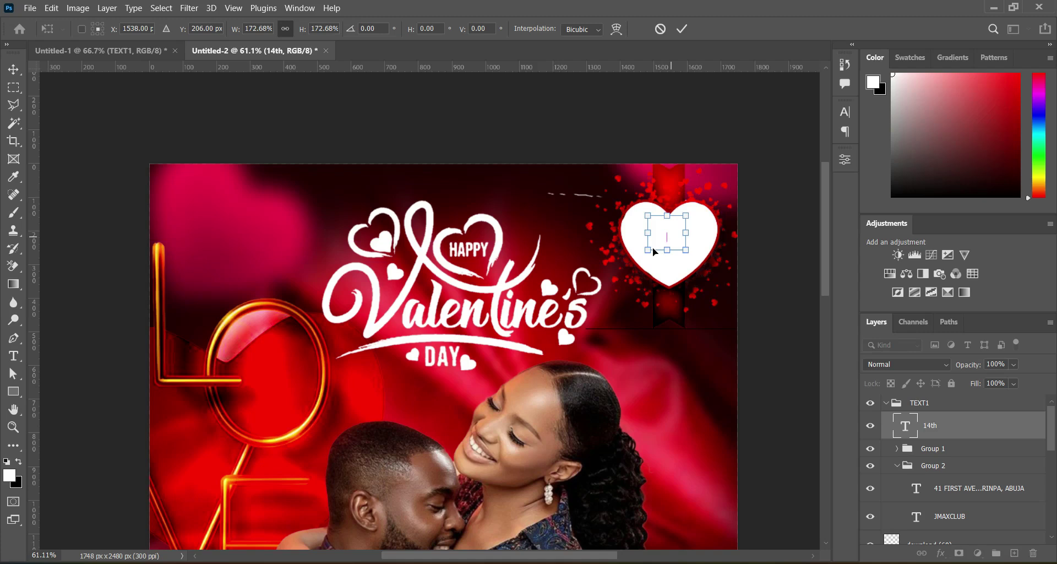
pyautogui.moveTo(648, 251); pyautogui.dragTo(653, 248)
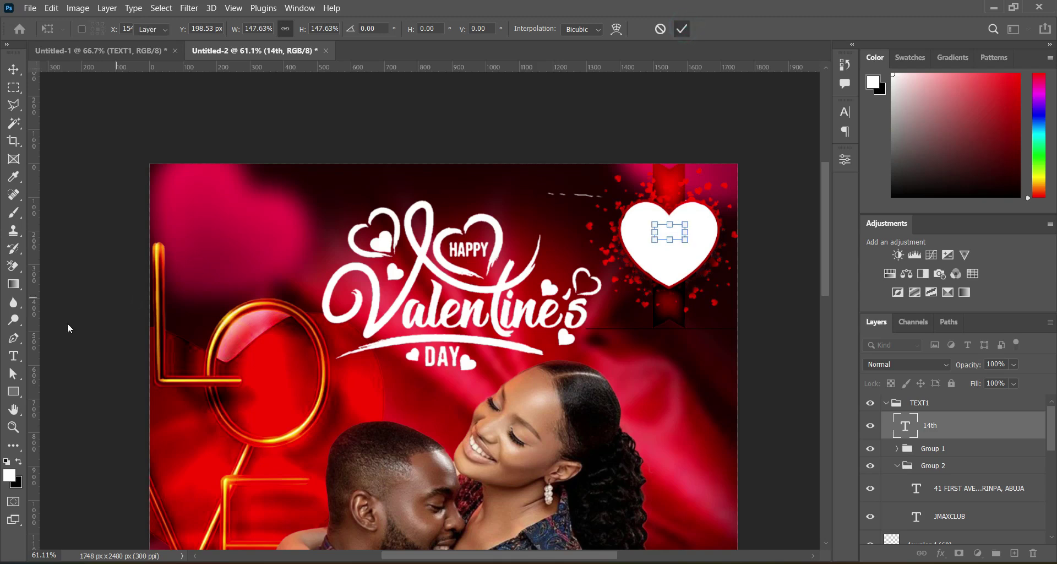
# Step: Change the 14th text color to bright red
pyautogui.click(14, 356)
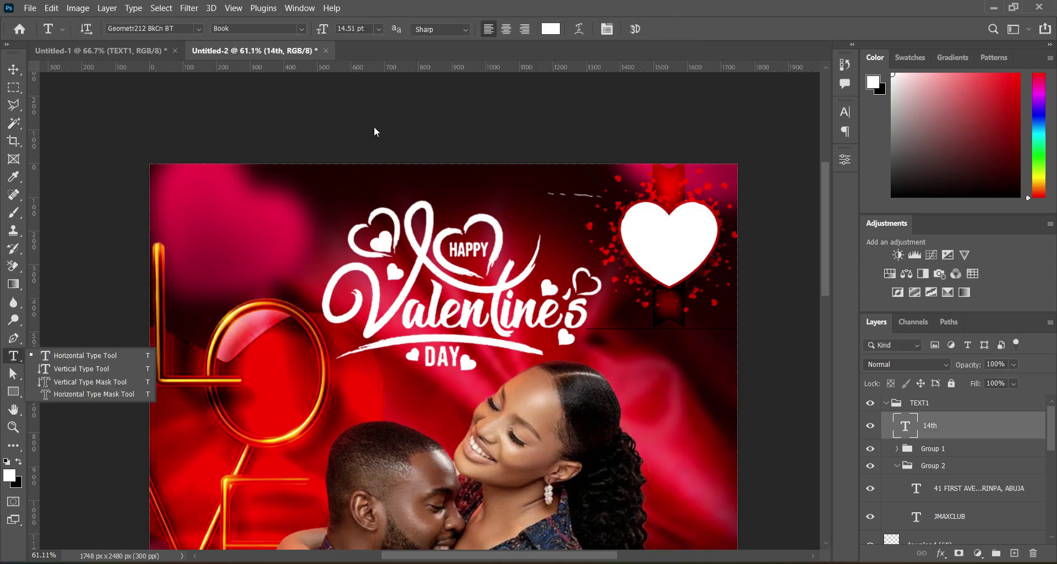
pyautogui.click(550, 29)
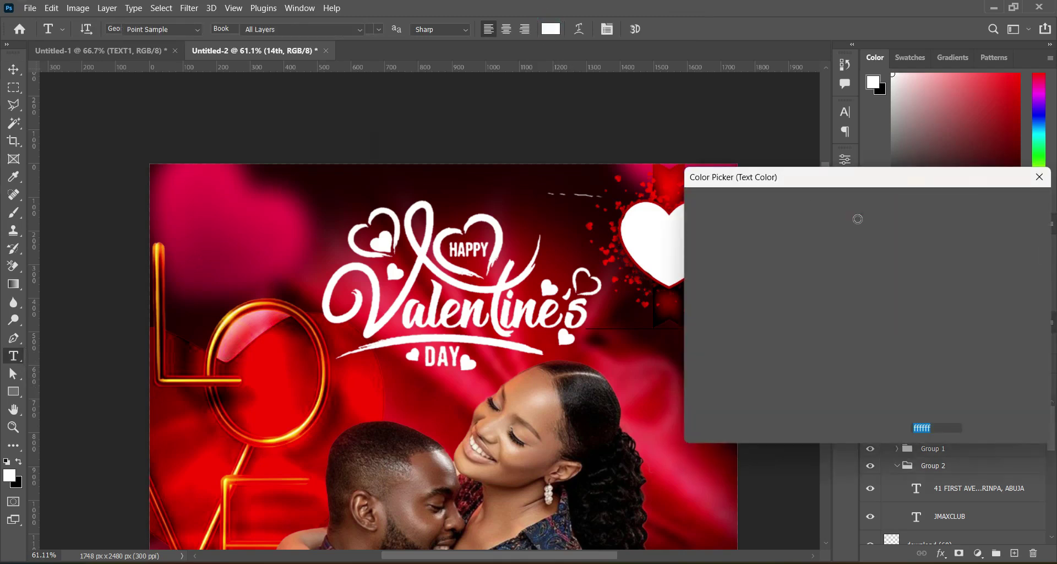
pyautogui.moveTo(884, 218); pyautogui.dragTo(886, 188)
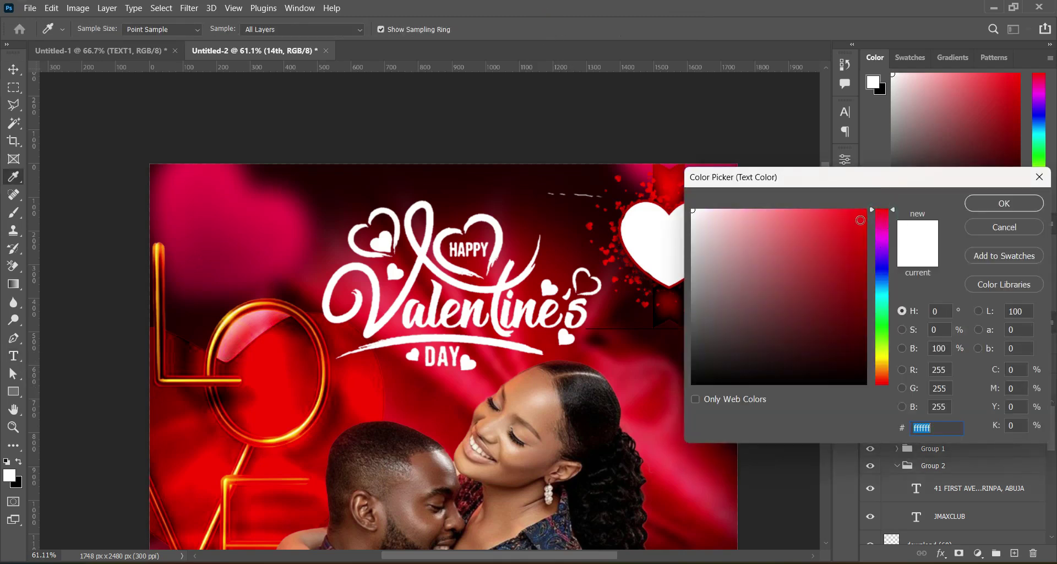
pyautogui.click(864, 210)
pyautogui.click(1022, 202)
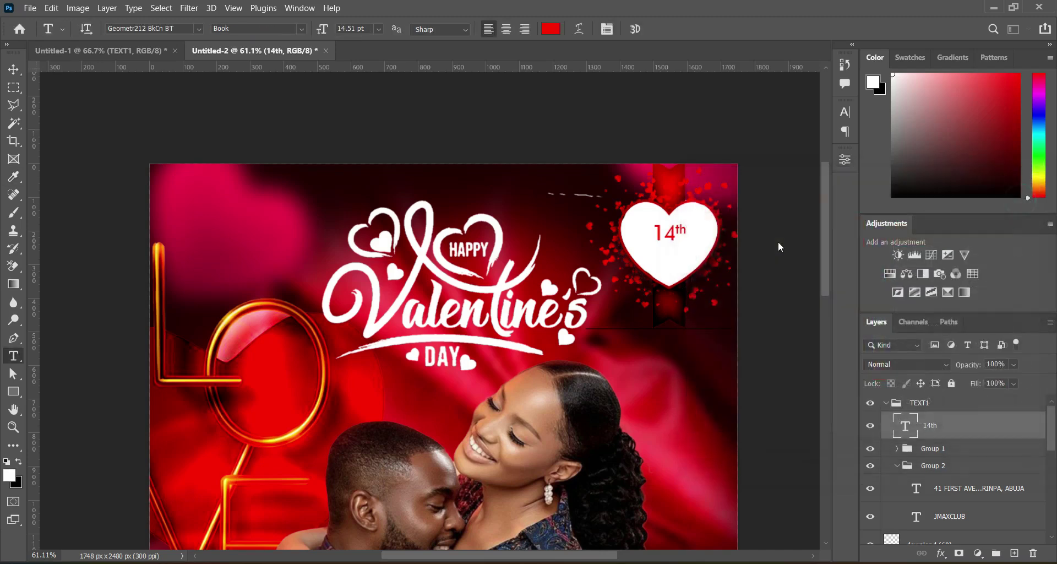
# Step: Move the 14th text slightly up in the white heart and place a duplicate of it directly below
pyautogui.click(12, 70)
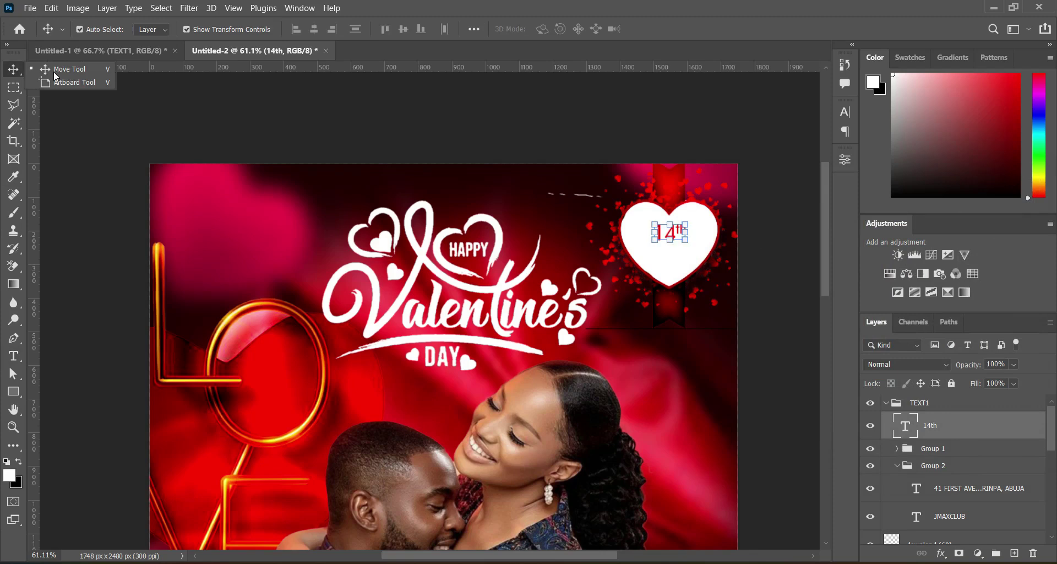
pyautogui.moveTo(676, 235); pyautogui.dragTo(673, 229)
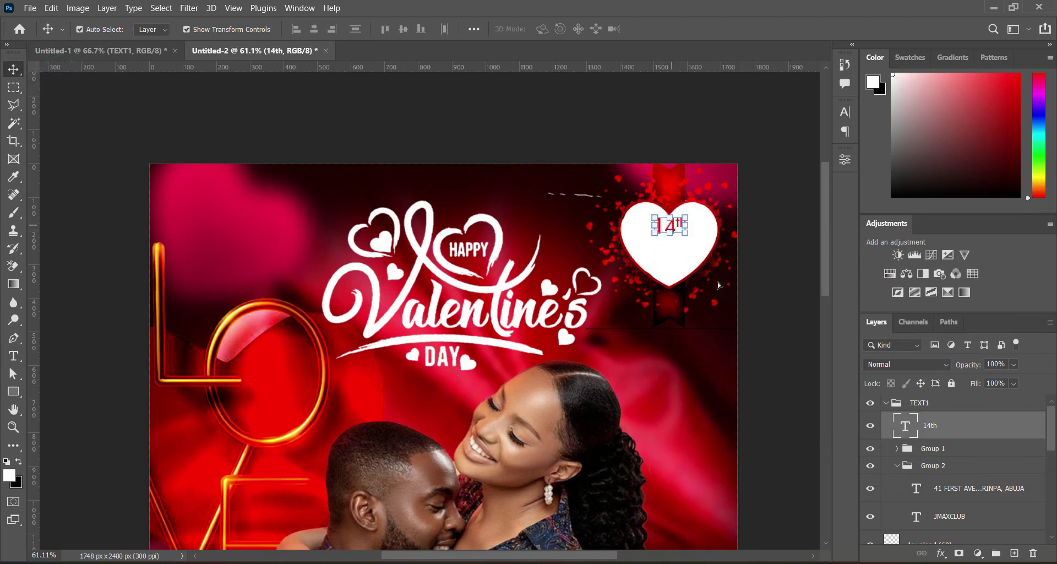
pyautogui.press('ctrl')
pyautogui.hotkey('ctrl', 'j')
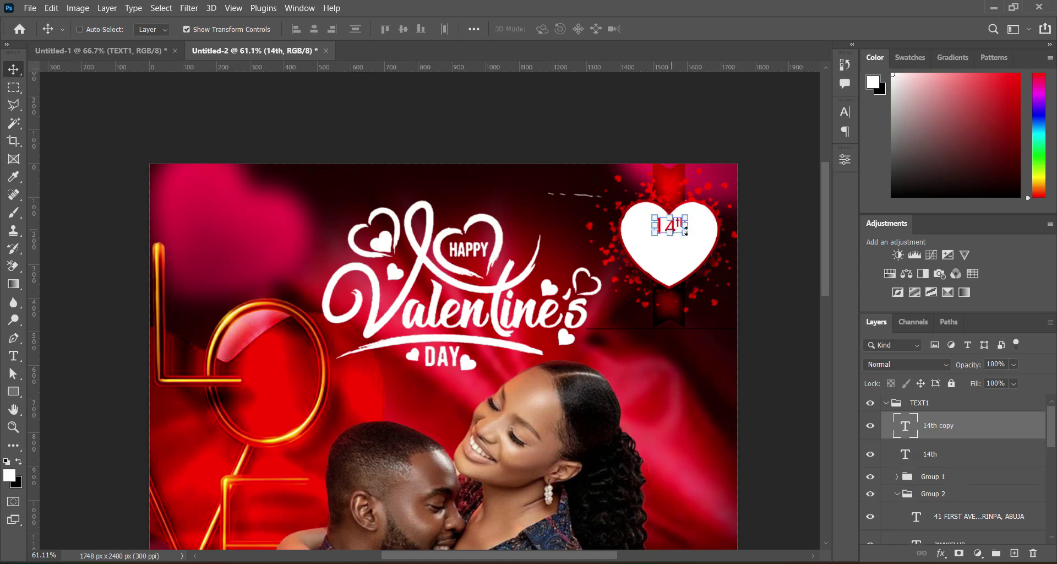
pyautogui.moveTo(679, 225); pyautogui.dragTo(677, 252)
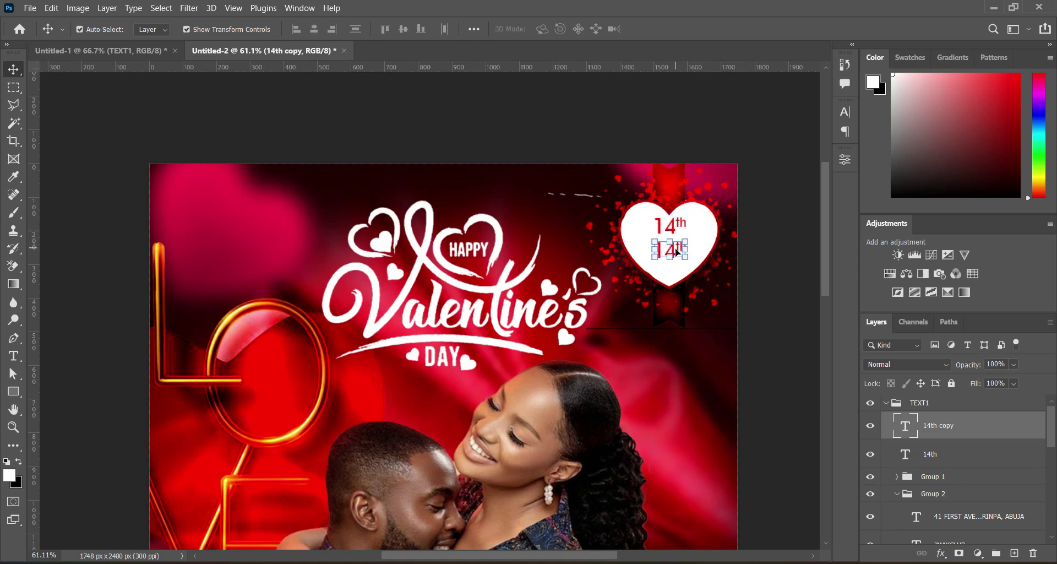
# Step: Replace the duplicated lower 14th text with "FEB." copied from the date line in Text Document.txt
pyautogui.click(13, 355)
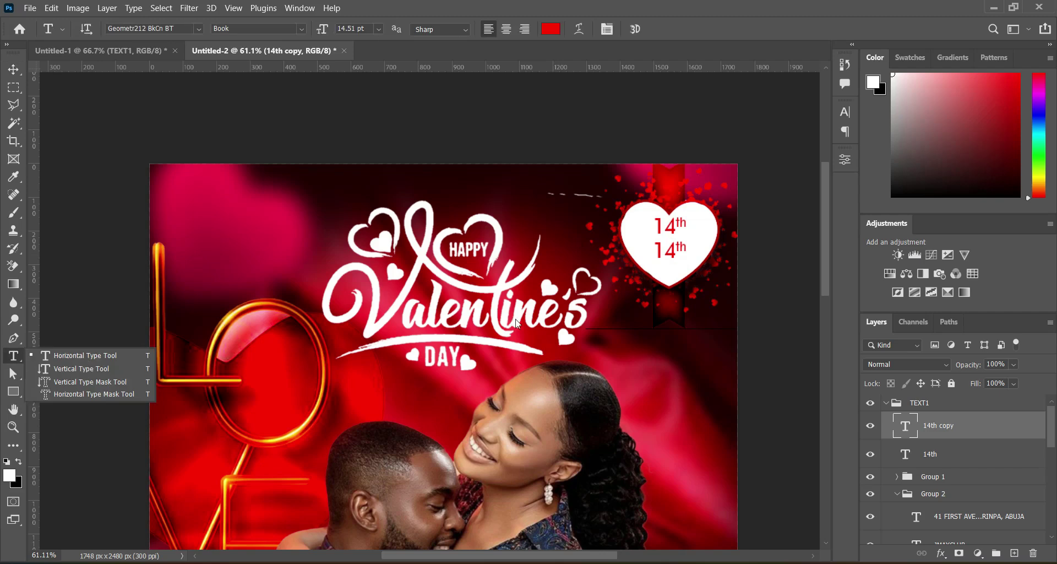
pyautogui.click(667, 248)
pyautogui.click(667, 248)
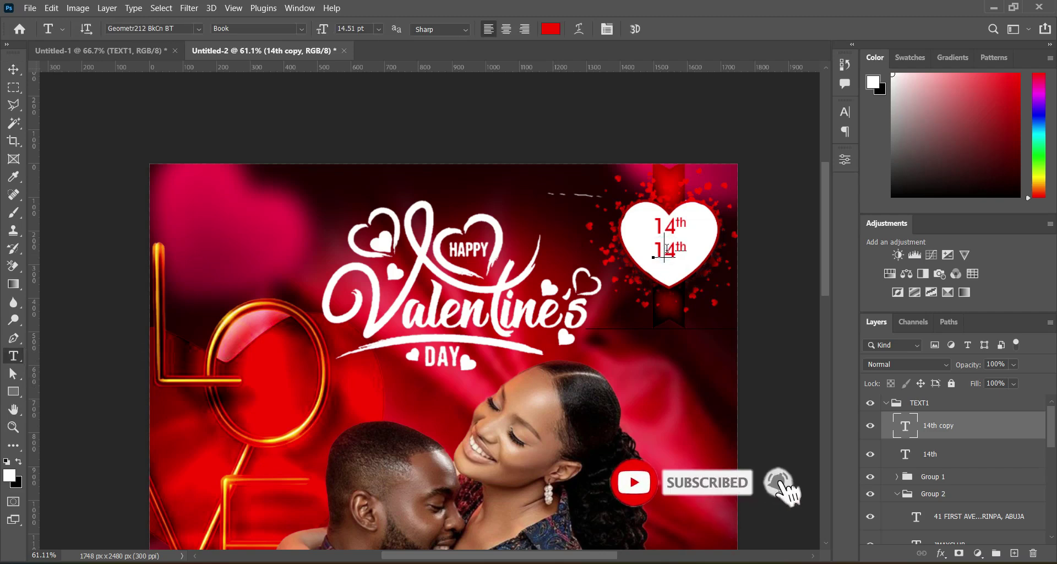
pyautogui.hotkey('ctrl', 'a')
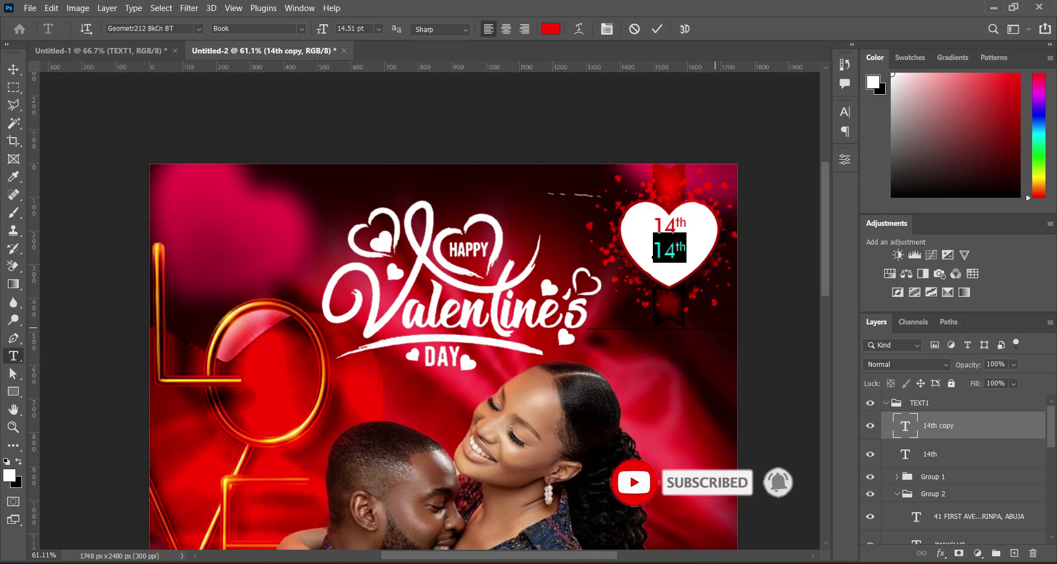
pyautogui.hotkey('alt', 'Tab')
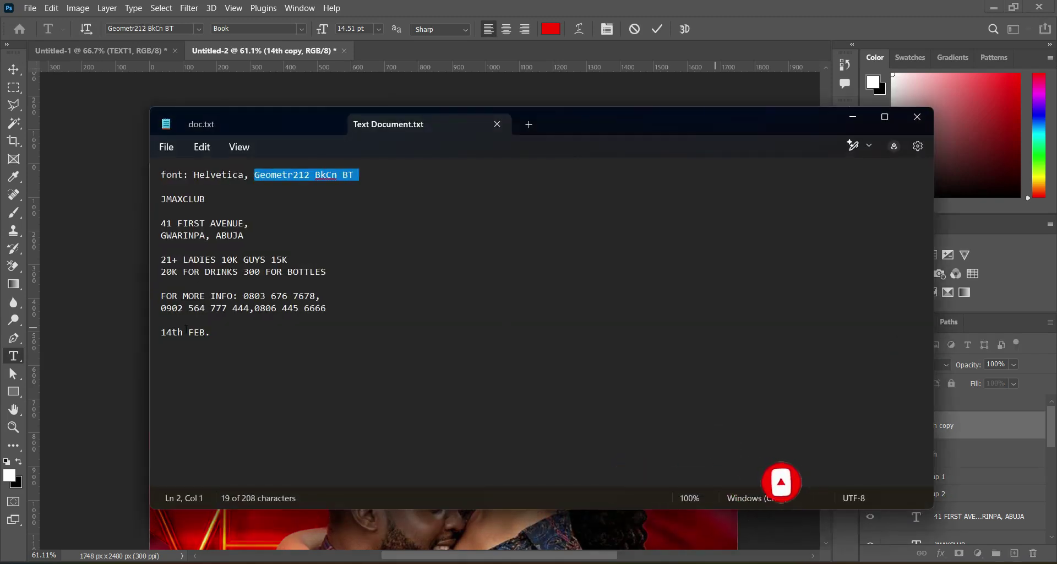
pyautogui.doubleClick(190, 332)
pyautogui.moveTo(211, 340); pyautogui.dragTo(211, 333)
pyautogui.hotkey('ctrl', 'c')
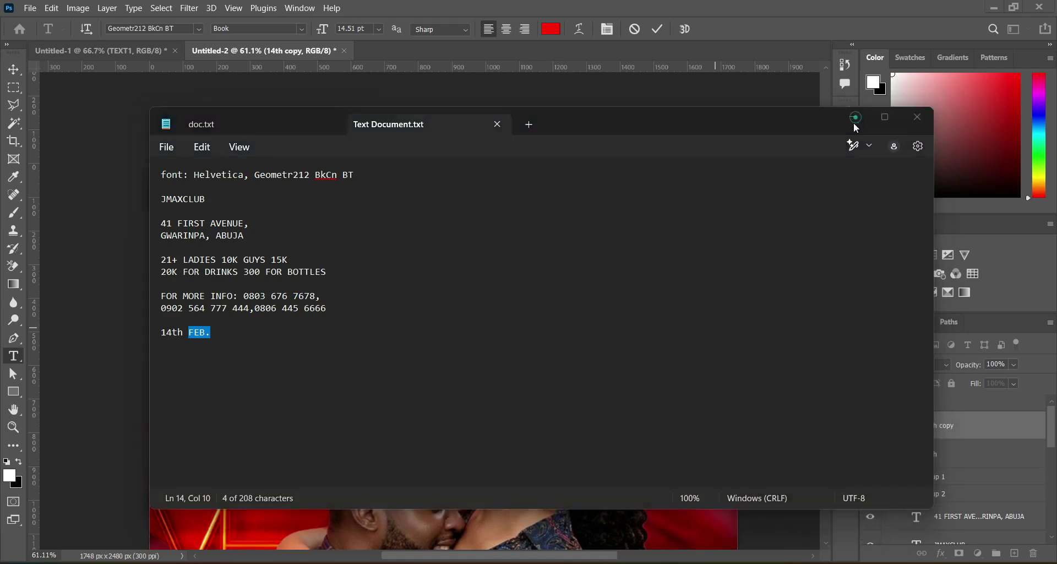
pyautogui.click(852, 116)
pyautogui.hotkey('ctrl', 'v')
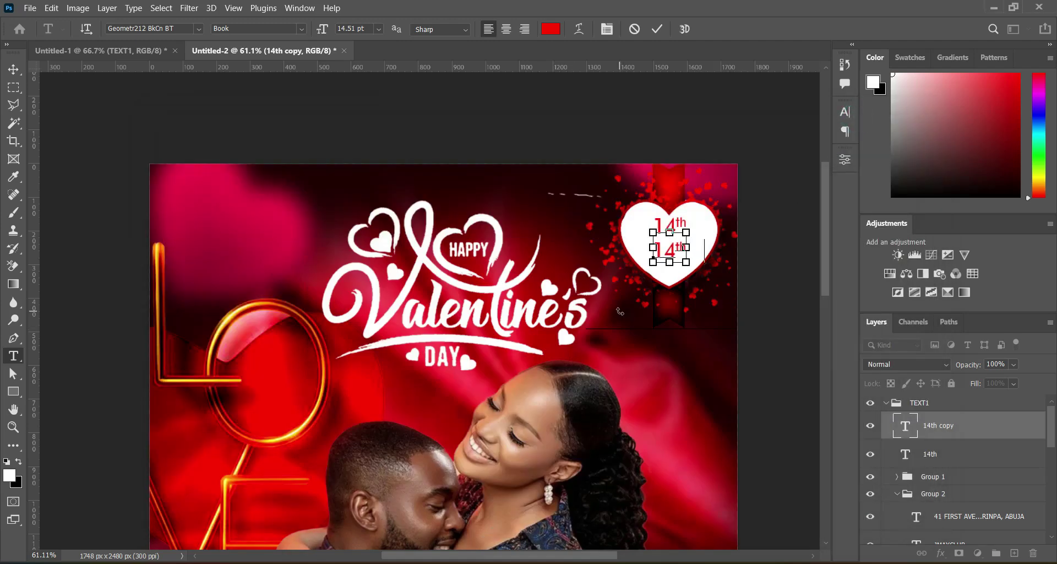
pyautogui.hotkey('ctrl', 'a')
pyautogui.hotkey('ctrl', 'v')
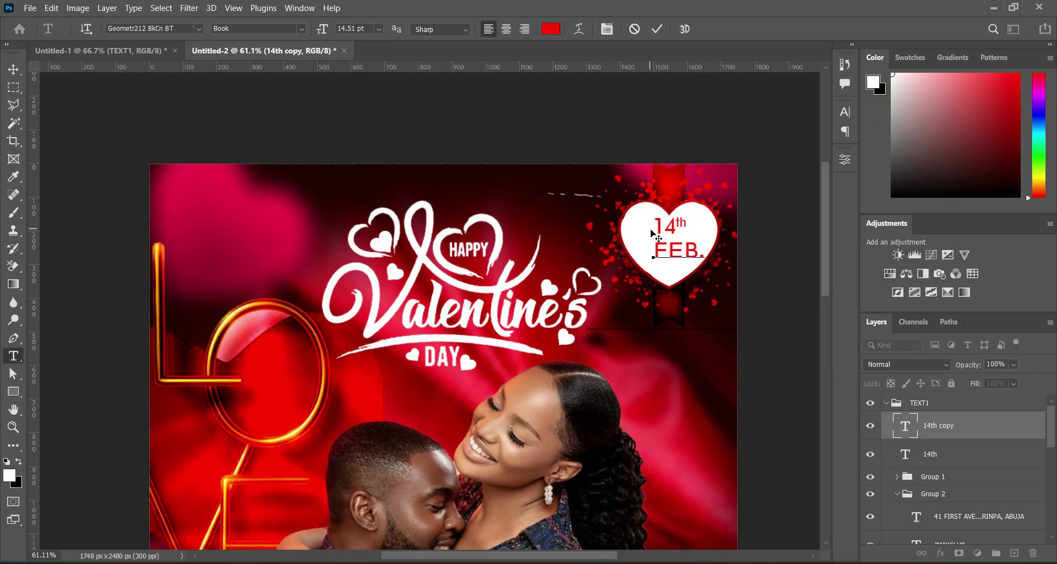
# Step: Set the FEB. text to the Heavy font style with a tracking of -60
pyautogui.click(657, 29)
pyautogui.click(301, 28)
pyautogui.click(253, 53)
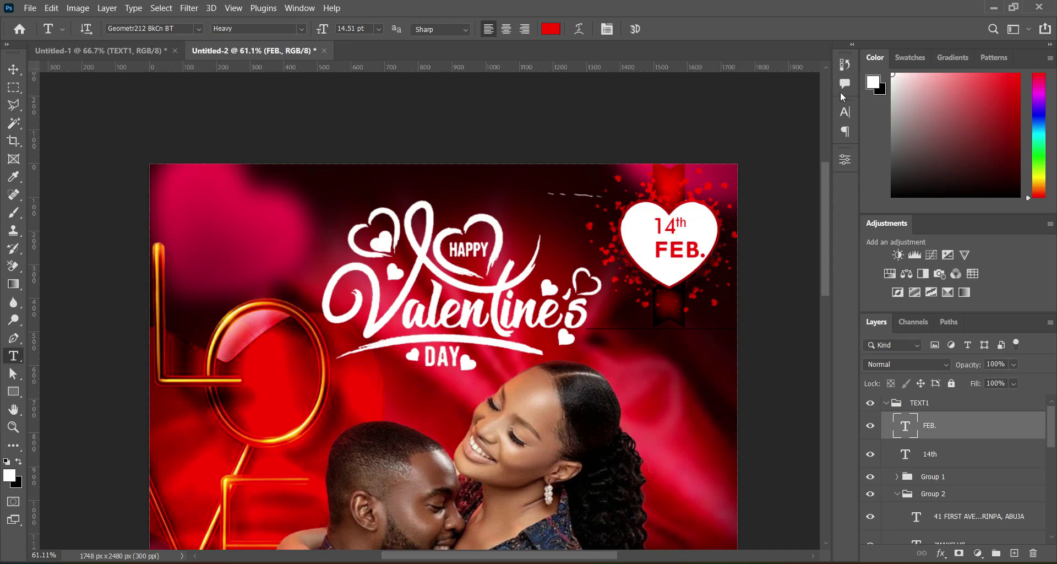
pyautogui.click(846, 117)
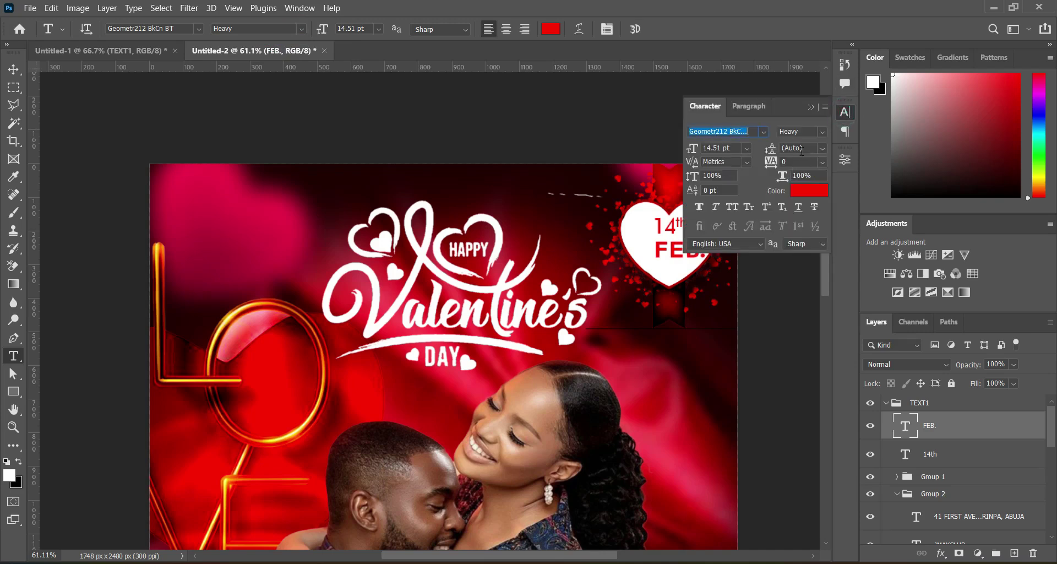
pyautogui.click(791, 161)
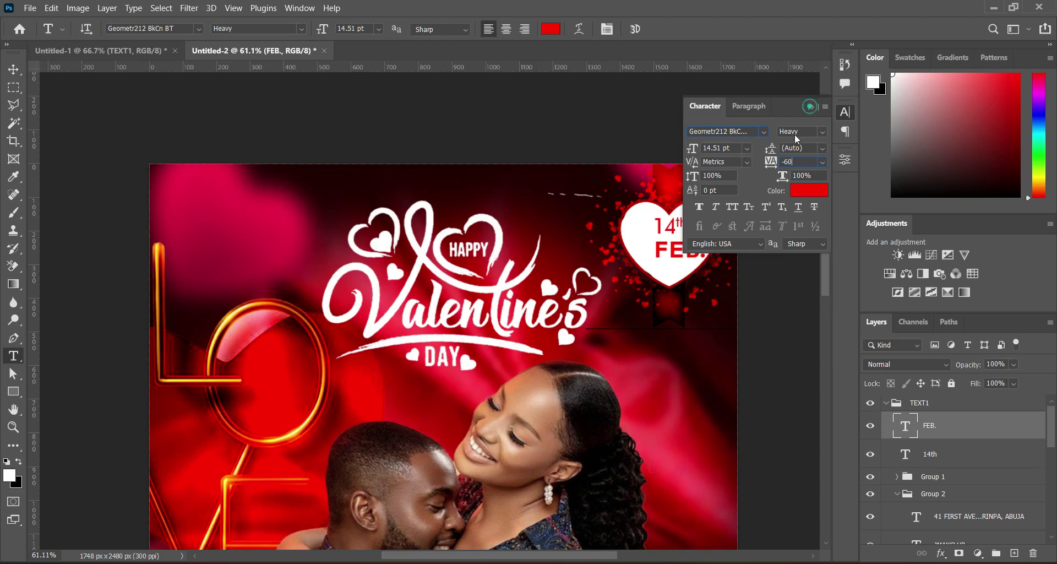
pyautogui.write('-60')
pyautogui.press('Return')
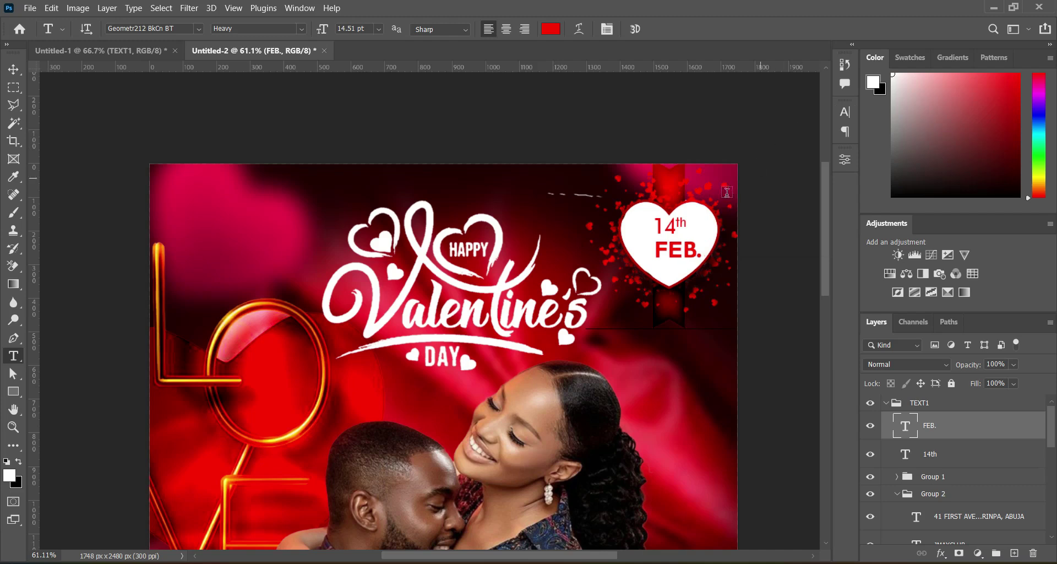
# Step: Move the FEB. text under 14th in the white heart and scale it to 116.86%
pyautogui.click(12, 71)
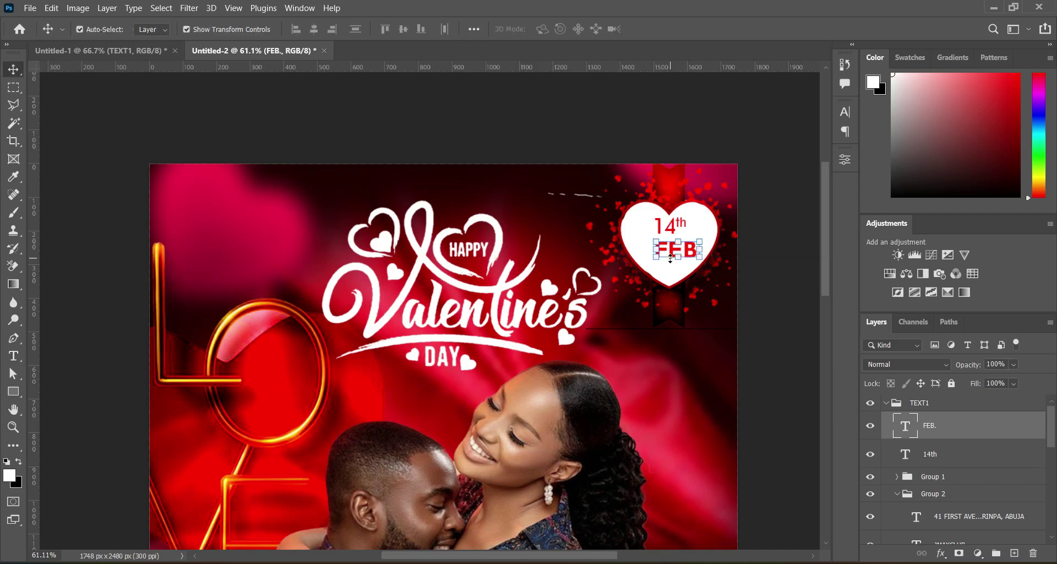
pyautogui.moveTo(673, 254)
pyautogui.mouseDown()
pyautogui.moveTo(662, 254)
pyautogui.moveTo(671, 267)
pyautogui.mouseUp()
pyautogui.hotkey('ctrl', 't')
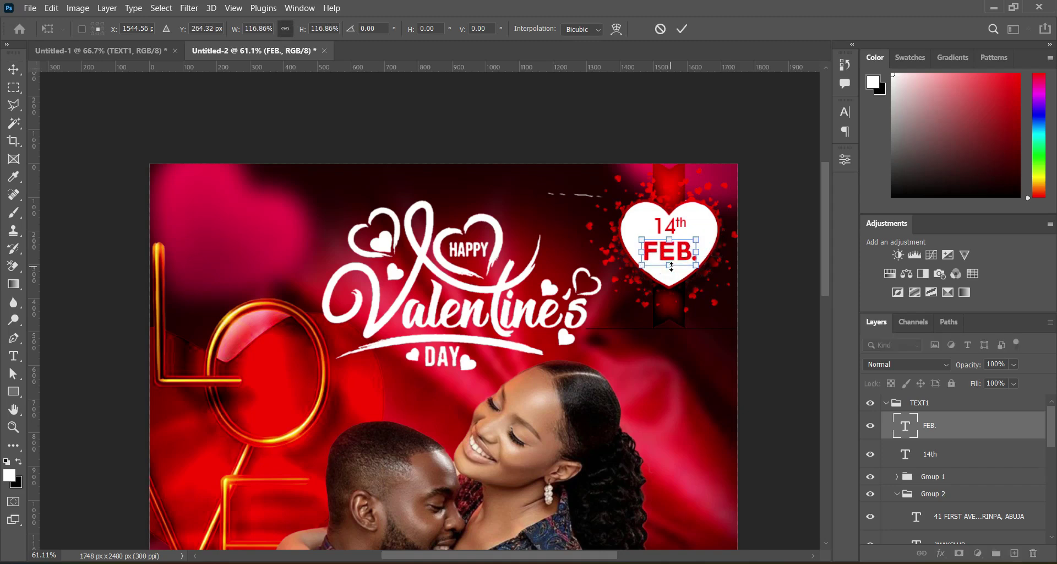
pyautogui.click(682, 29)
pyautogui.click(760, 184)
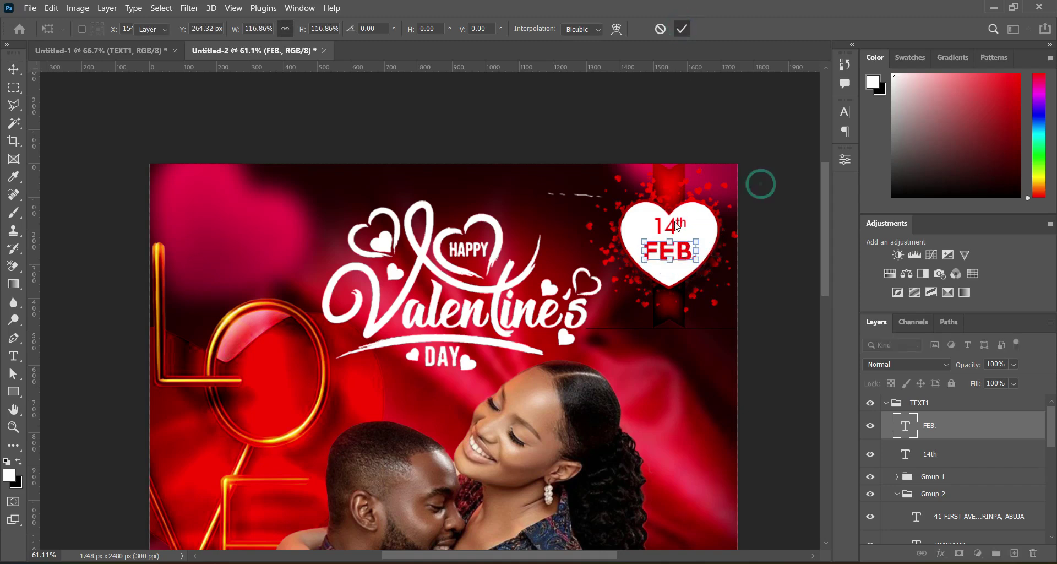
# Step: Scale the 14th text in the white heart to 119.45%
pyautogui.click(672, 228)
pyautogui.moveTo(668, 234); pyautogui.dragTo(670, 241)
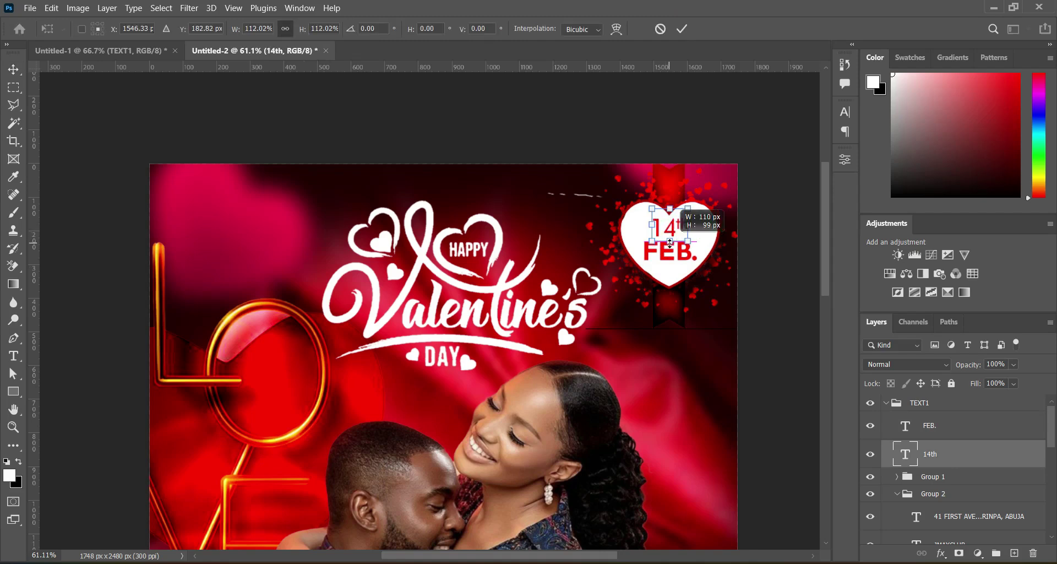
pyautogui.moveTo(667, 202); pyautogui.dragTo(669, 199)
pyautogui.click(682, 30)
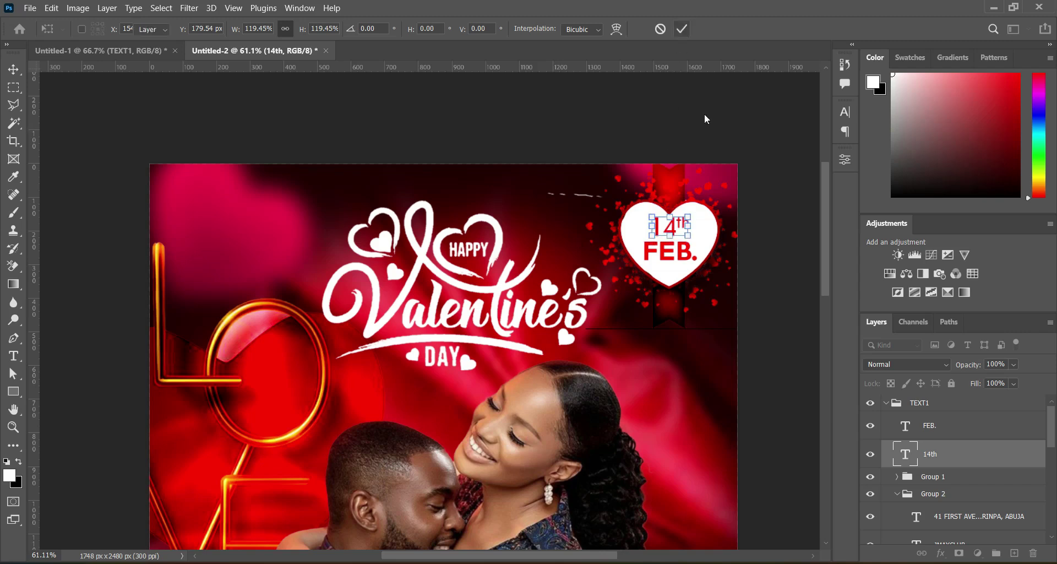
# Step: Shrink the FEB. text to about the width of 14th and move 14th down close above it
pyautogui.click(663, 261)
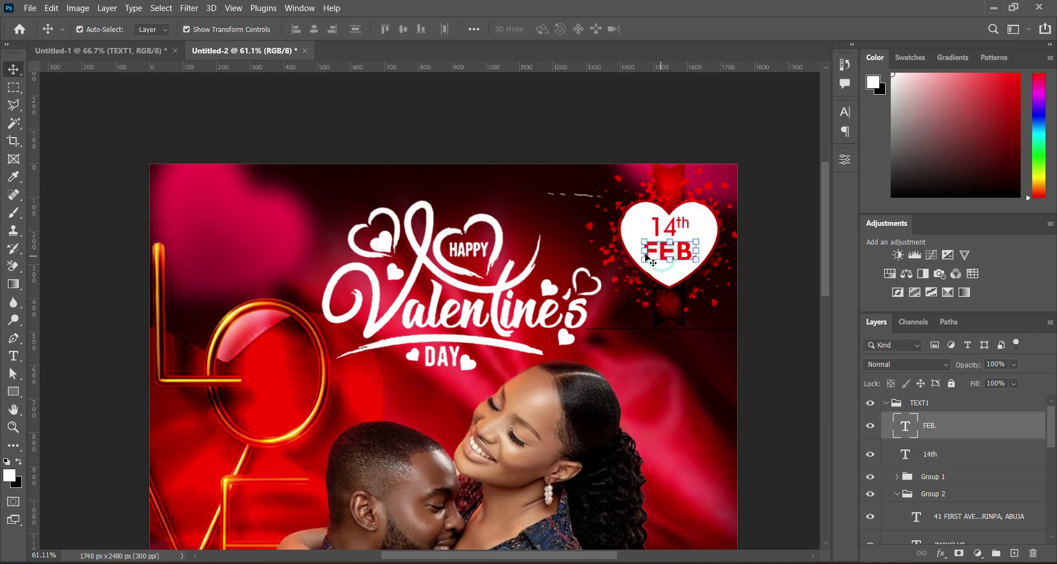
pyautogui.hotkey('ctrl', 't')
pyautogui.moveTo(645, 252); pyautogui.dragTo(689, 254)
pyautogui.click(682, 28)
pyautogui.click(675, 231)
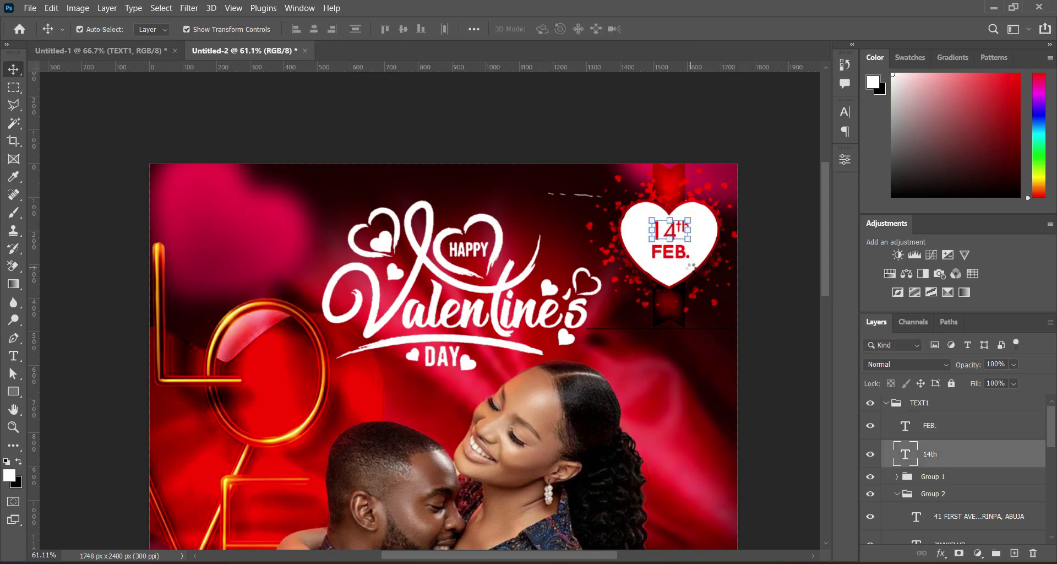
pyautogui.click(775, 246)
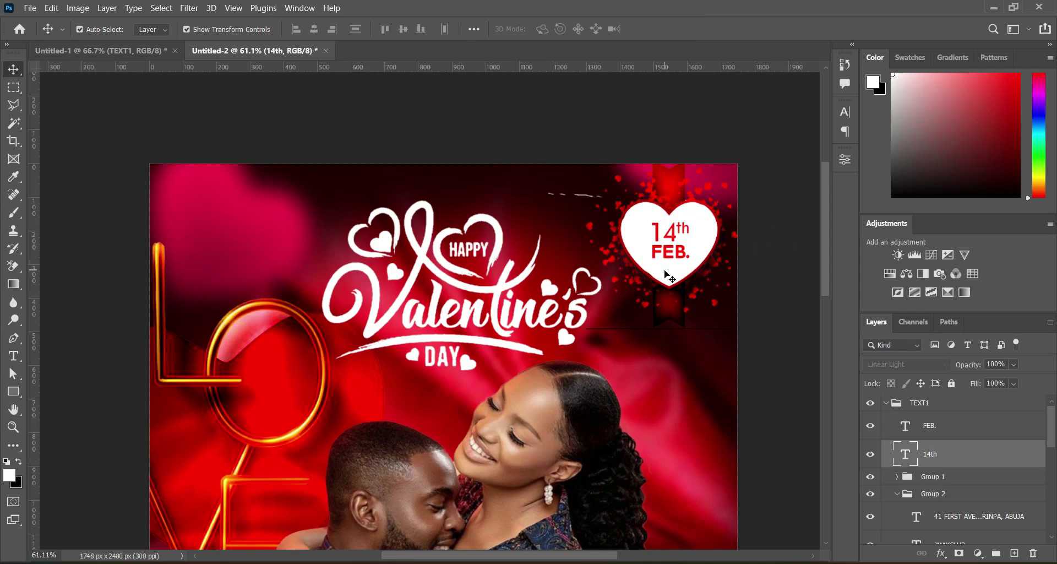
# Step: Scale the Valentine heart badge behind the date down to 92.24%, keeping its upper edge in place
pyautogui.click(665, 271)
pyautogui.click(667, 327)
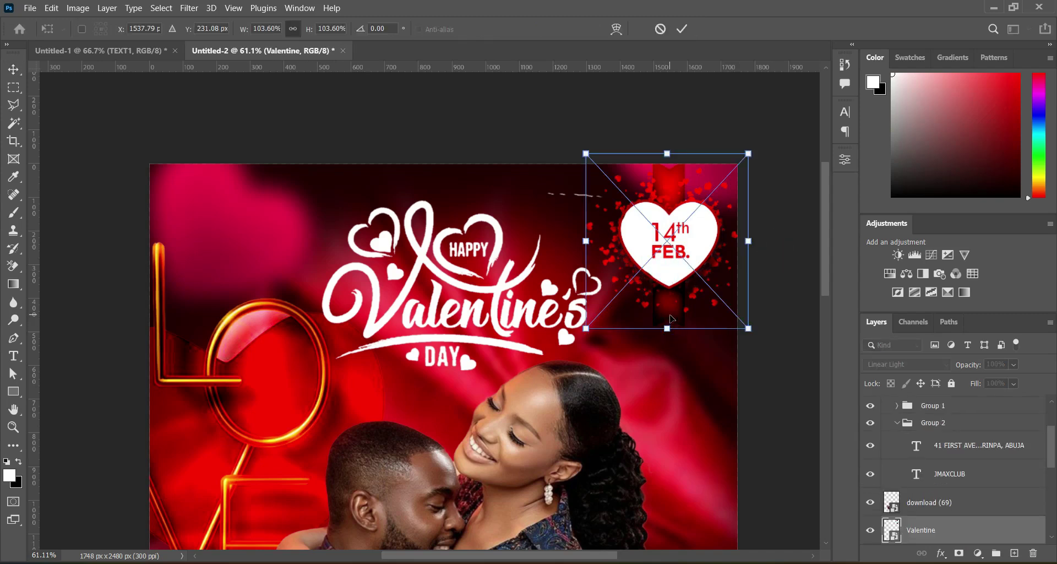
pyautogui.moveTo(667, 328); pyautogui.dragTo(667, 314)
pyautogui.click(682, 28)
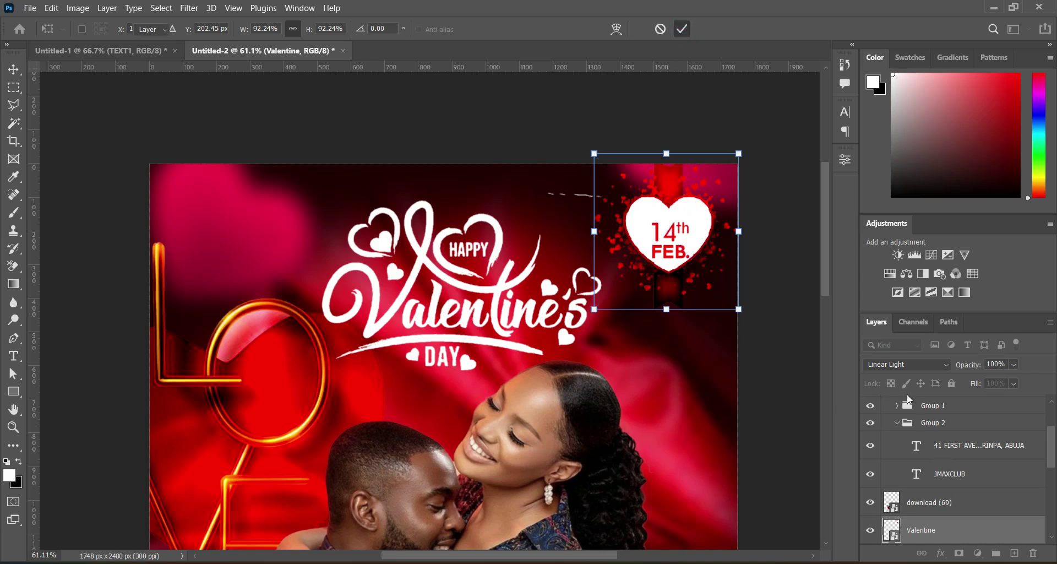
# Step: Move the FEB. and 14th texts together up into the middle of the white heart and scale both to 110.68%
pyautogui.click(673, 259)
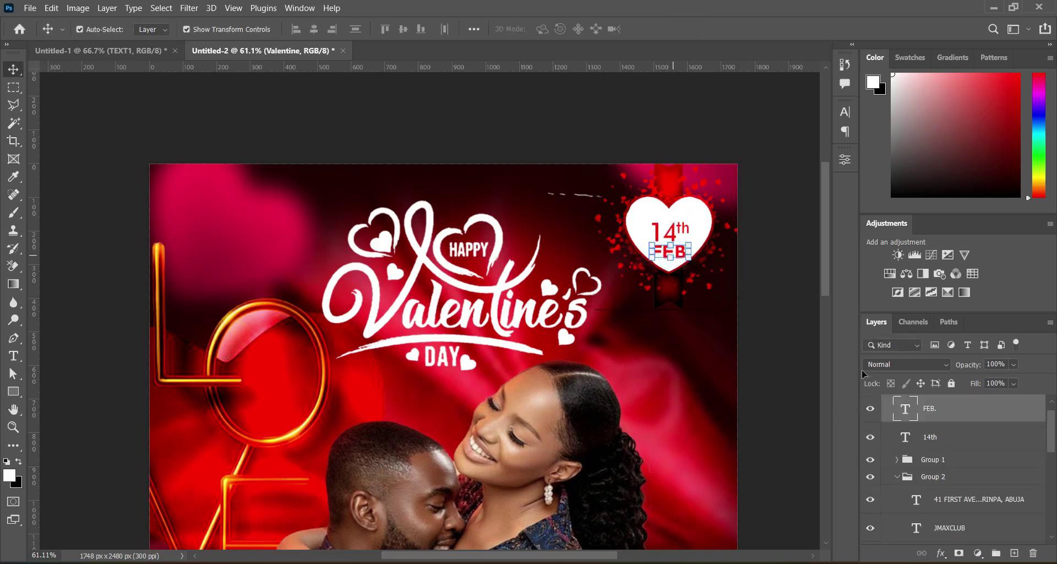
pyautogui.keyDown('shift'); pyautogui.click(936, 439); pyautogui.keyUp('shift')
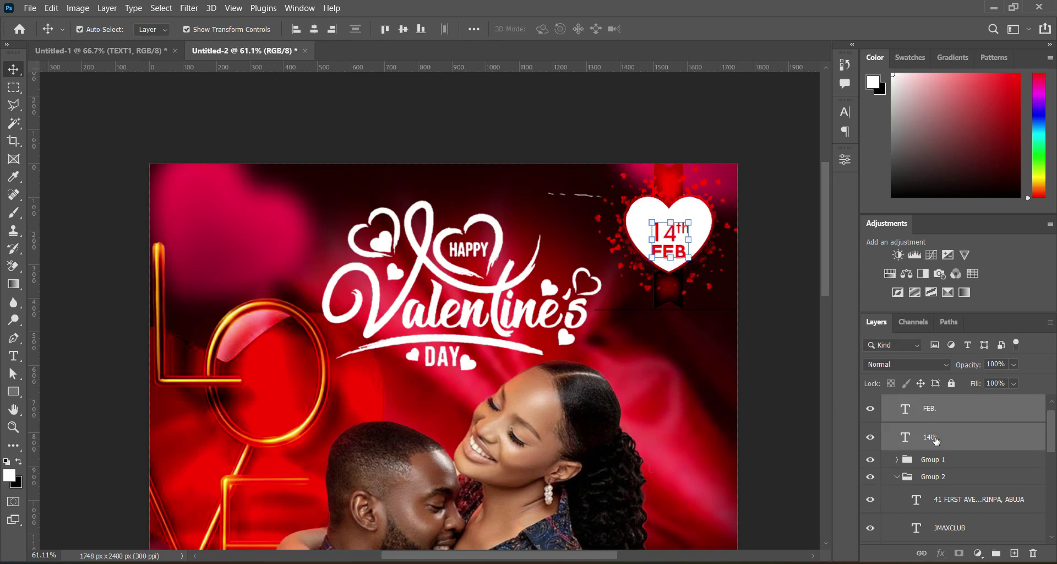
pyautogui.press('Up')
pyautogui.press('Up')
pyautogui.press('Up')
pyautogui.press('Up')
pyautogui.press('Up')
pyautogui.press('Up')
pyautogui.press('Up')
pyautogui.press('Up')
pyautogui.press('Up')
pyautogui.press('Up')
pyautogui.press('Up')
pyautogui.press('Up')
pyautogui.press('Up')
pyautogui.press('Up')
pyautogui.press('Up')
pyautogui.press('Up')
pyautogui.press('Up')
pyautogui.press('Up')
pyautogui.press('Up')
pyautogui.press('Up')
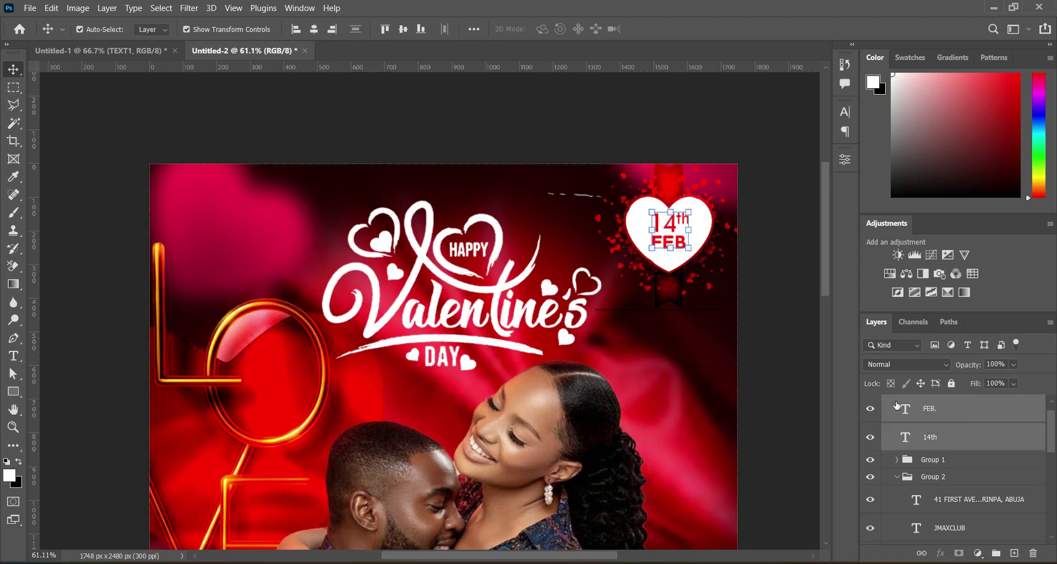
pyautogui.moveTo(669, 251); pyautogui.dragTo(670, 254)
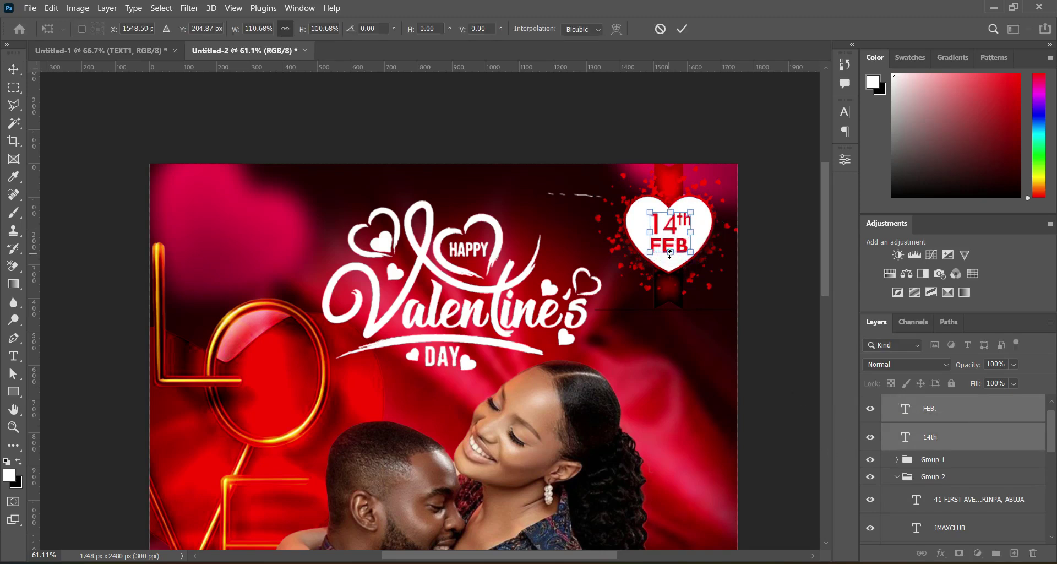
pyautogui.click(682, 27)
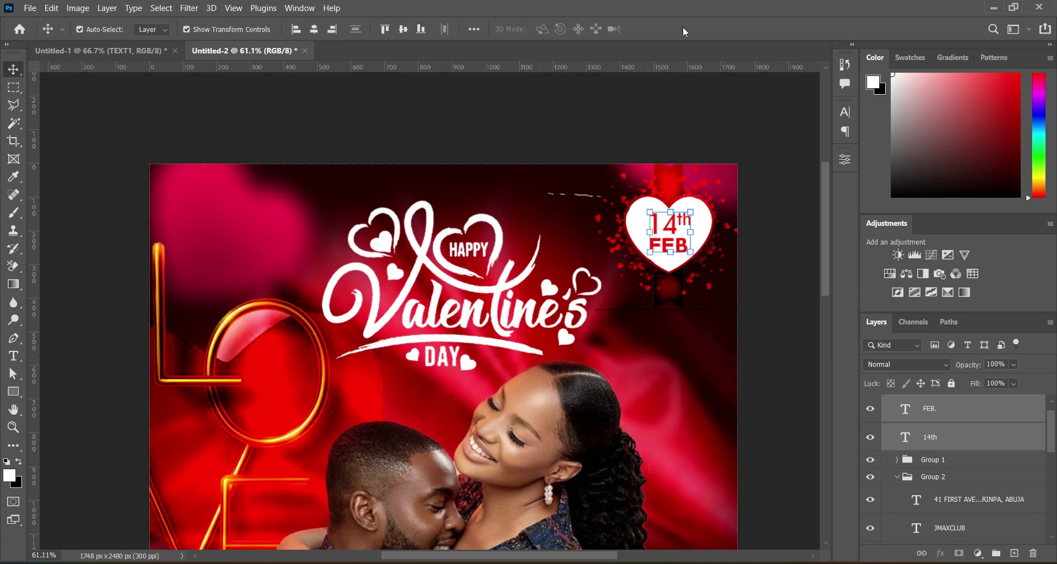
# Step: Set the couple photo layer's blending mode to Luminosity
pyautogui.scroll(-3, 827, 295)
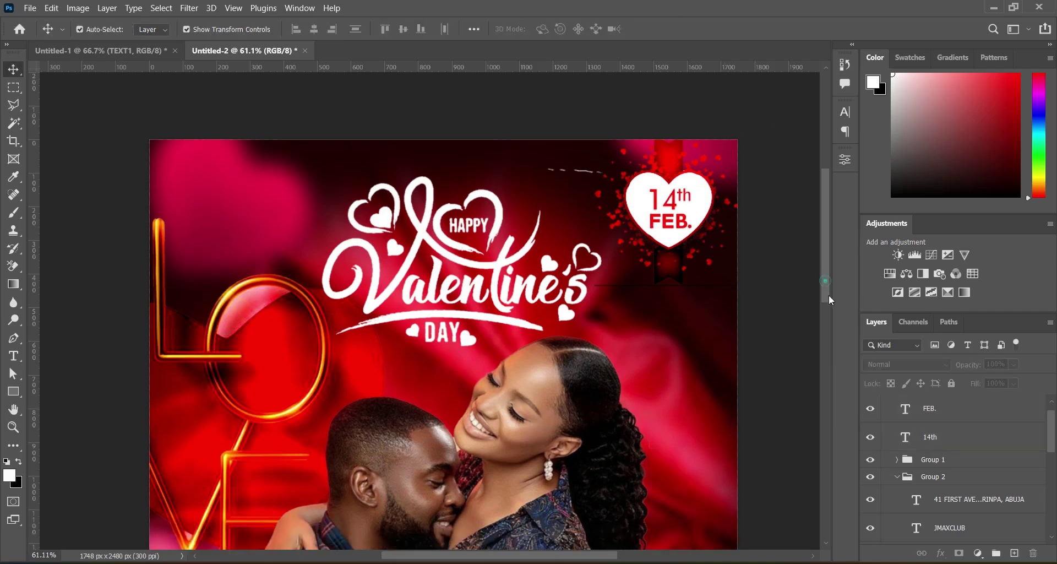
pyautogui.hotkey('ctrl', '0')
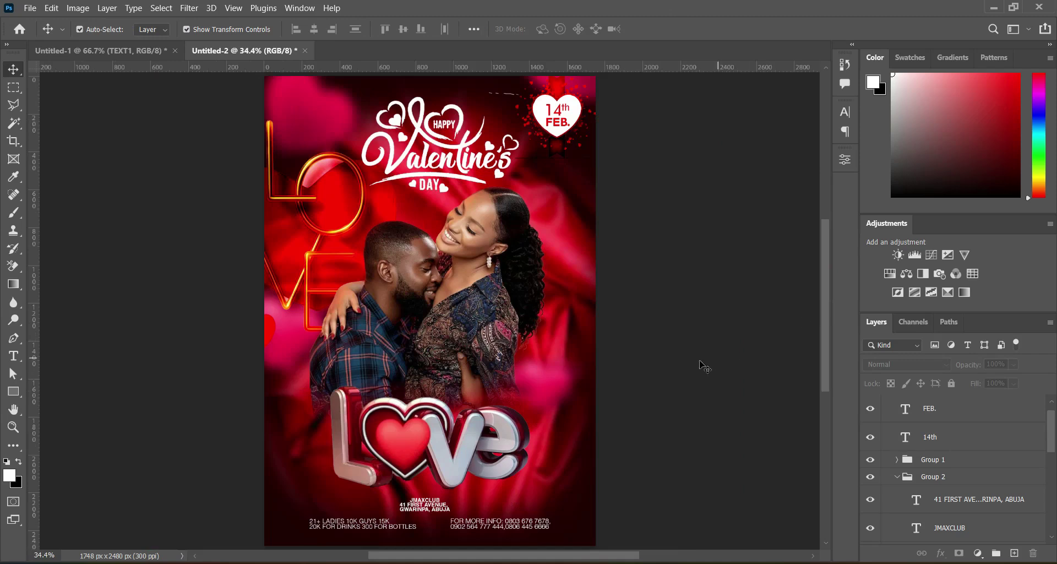
pyautogui.click(461, 255)
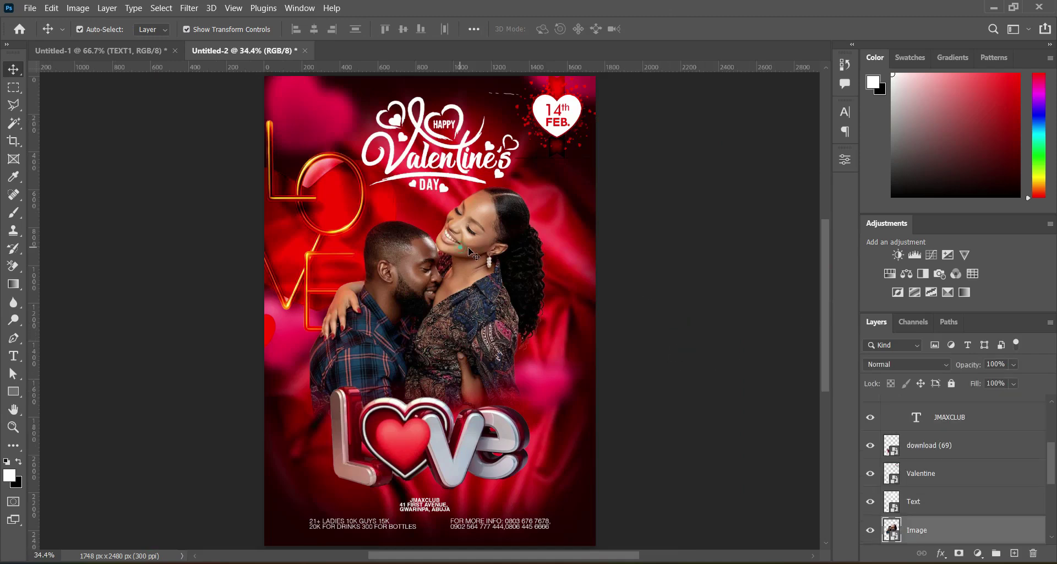
pyautogui.click(891, 361)
pyautogui.click(887, 549)
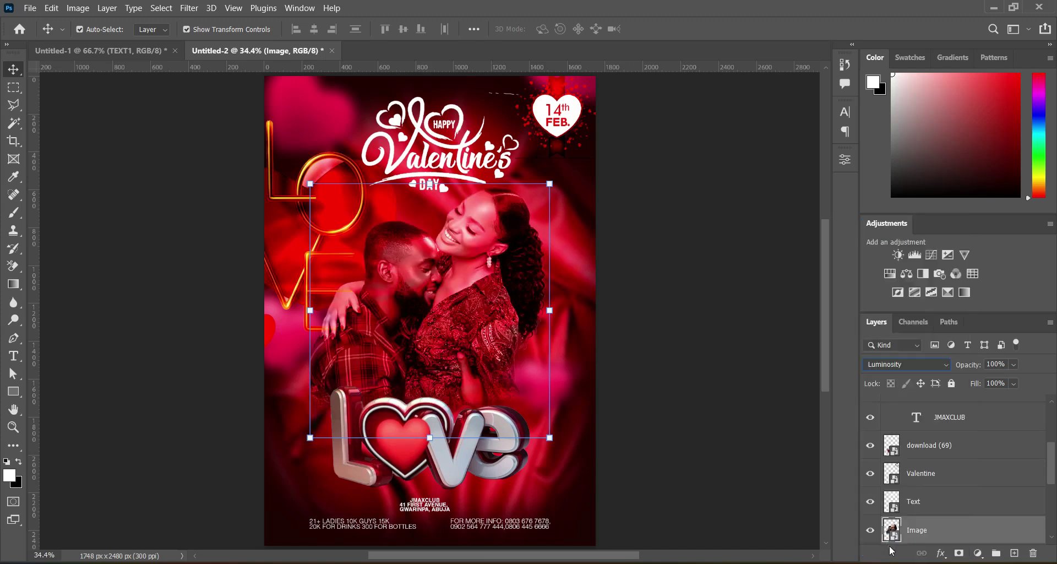
pyautogui.click(686, 389)
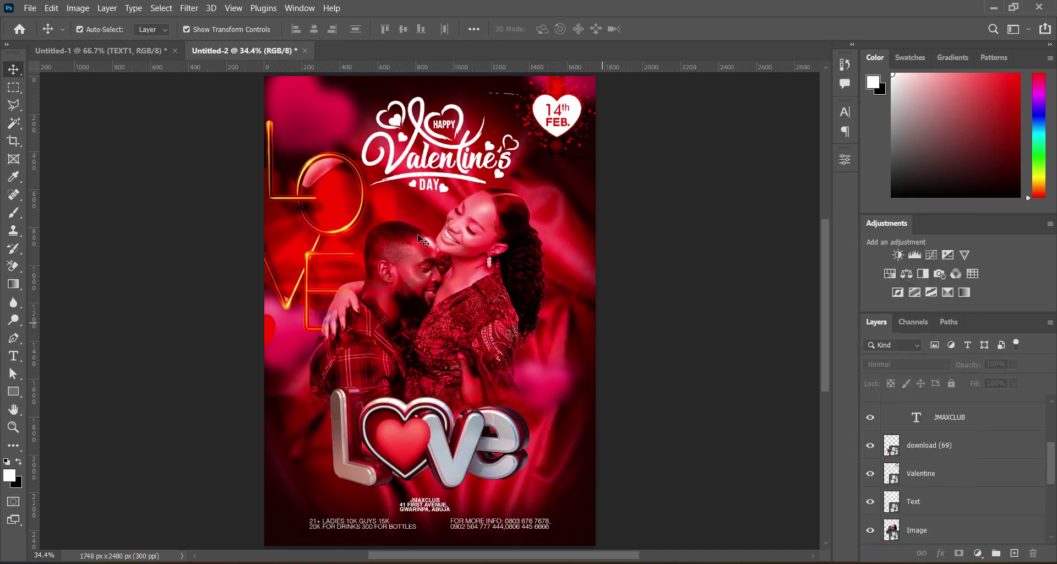